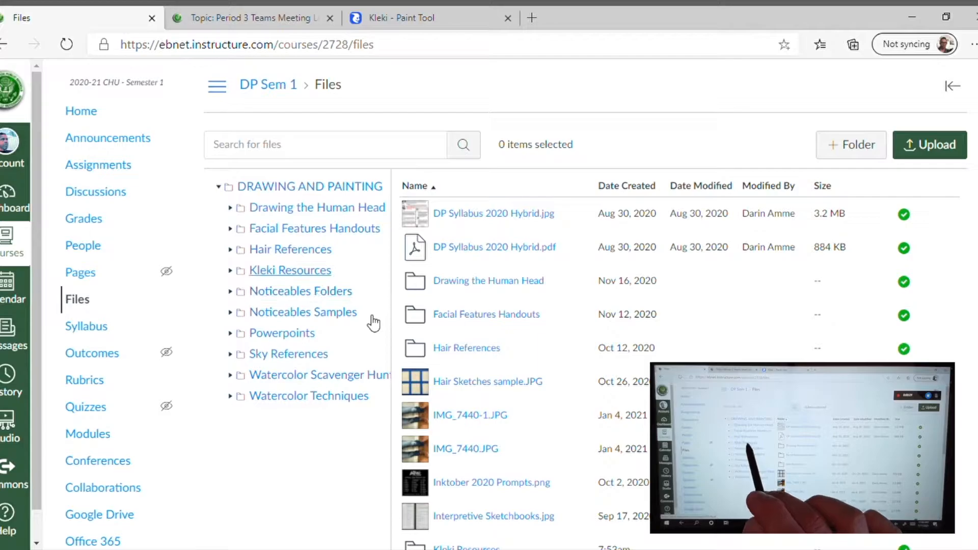
# Step: Download IMG_7462.JPG from the course's Kleki Resources folder and close its preview
pyautogui.click(290, 270)
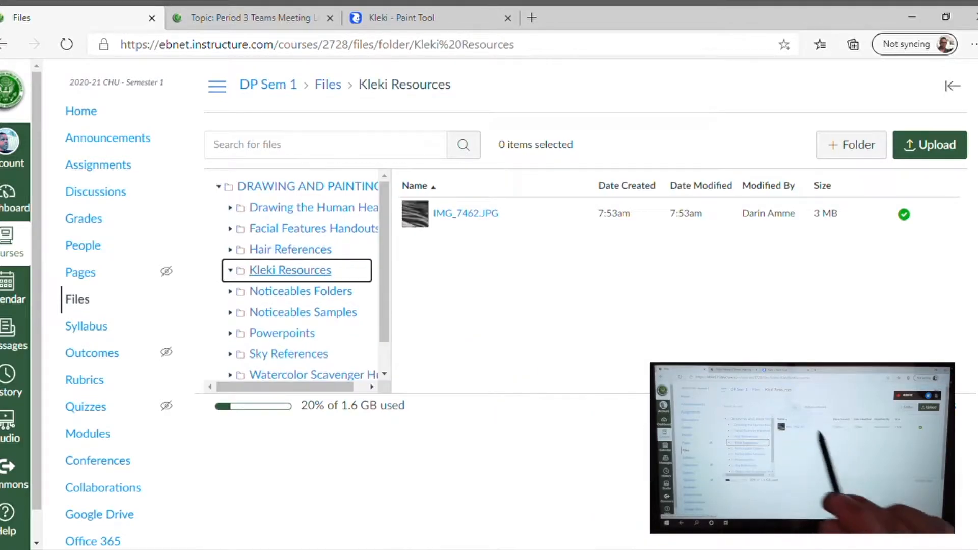
pyautogui.click(466, 213)
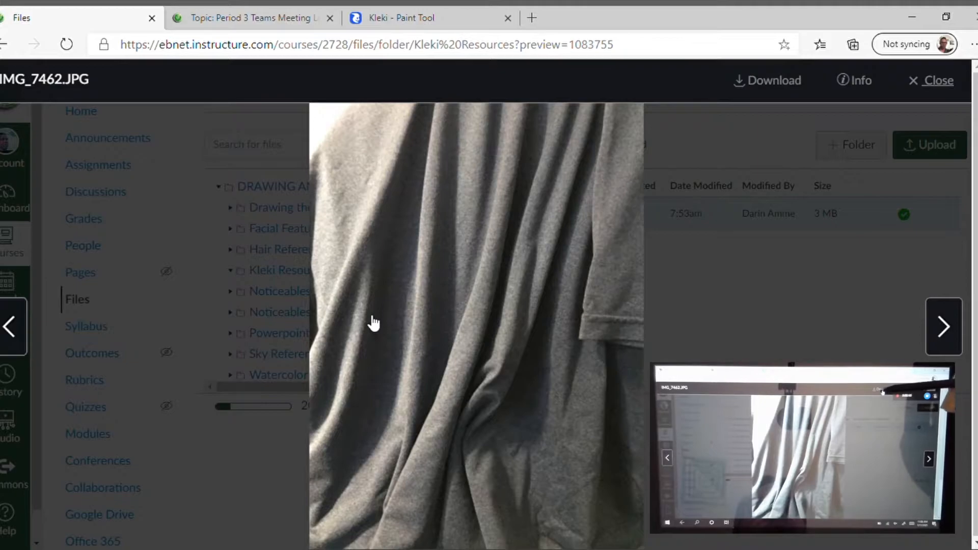
pyautogui.click(768, 80)
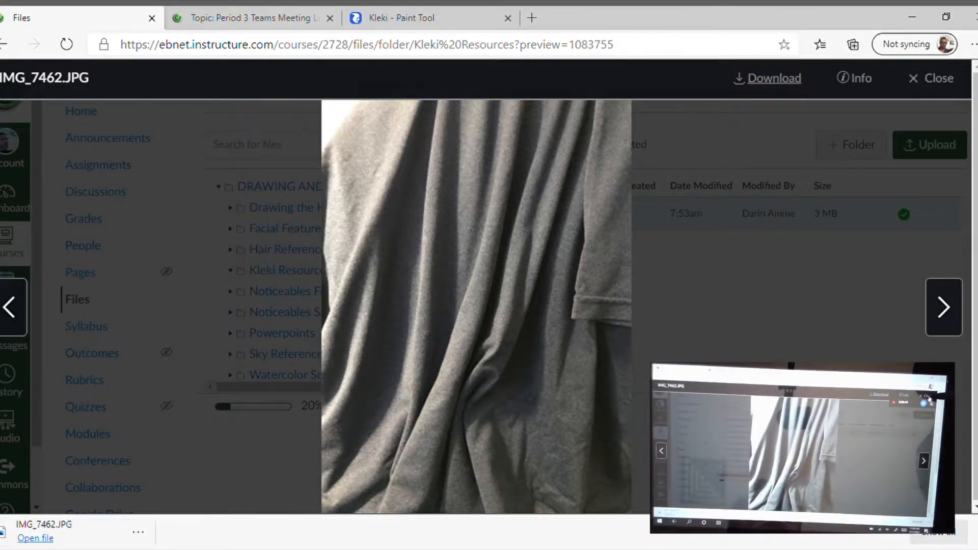
pyautogui.press('Escape')
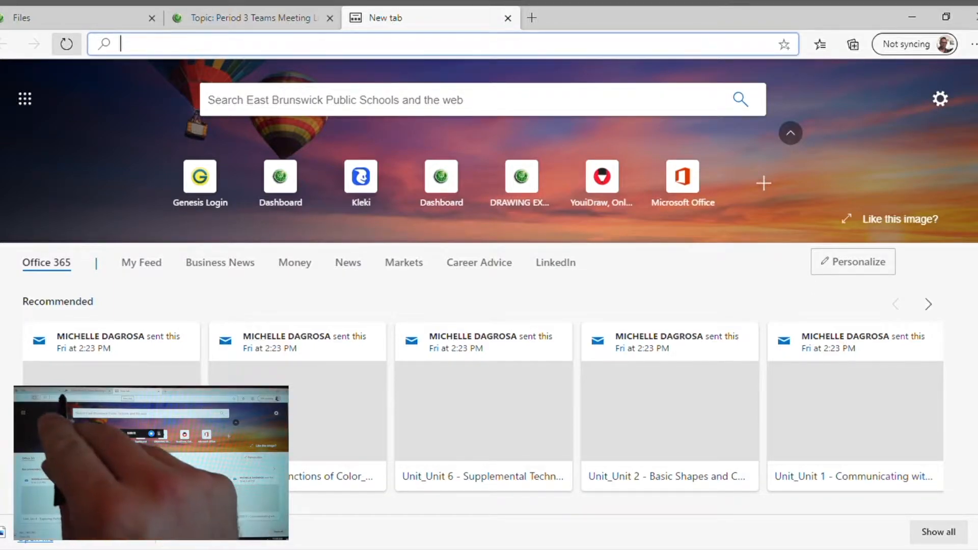
# Step: Go to kleki.com in the empty browser tab
pyautogui.write('kleki')
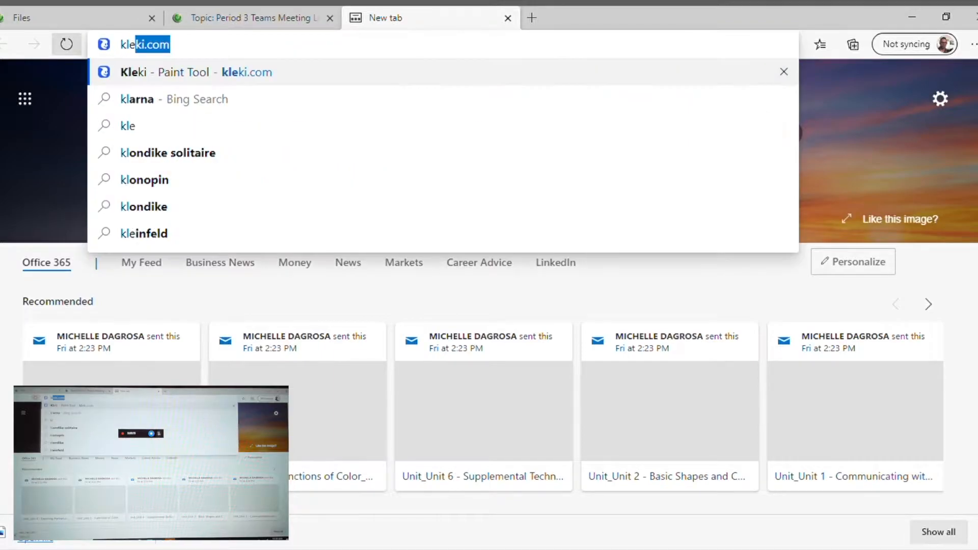
pyautogui.write('.com')
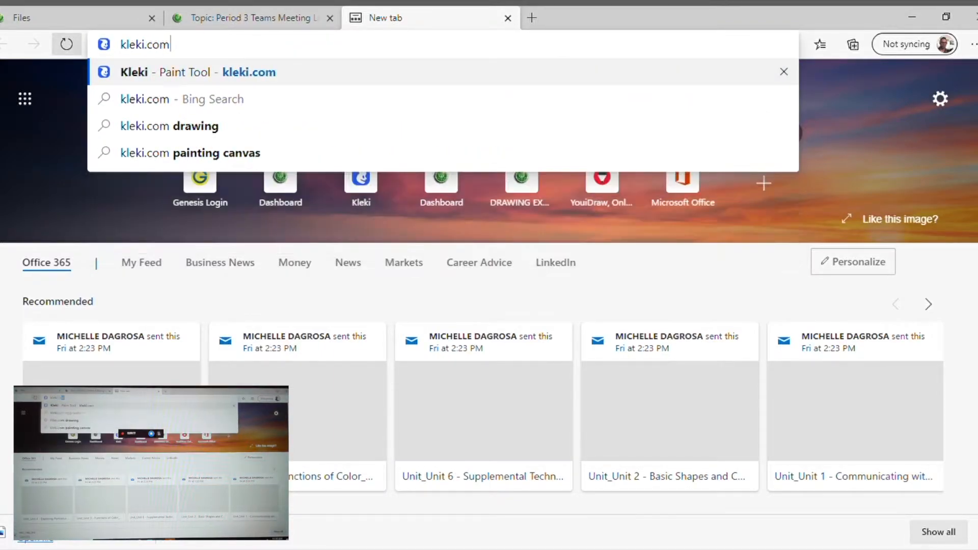
pyautogui.press('Return')
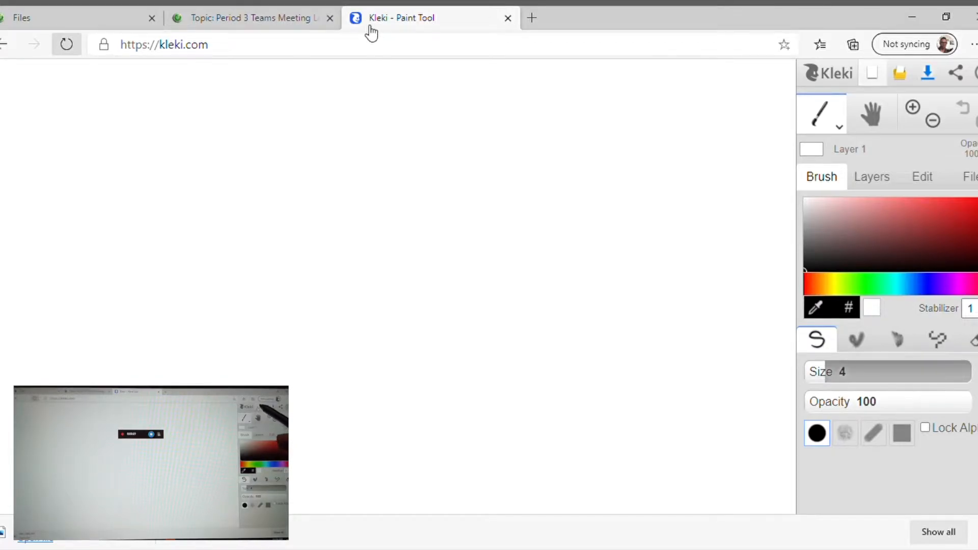
# Step: Create a new portrait image of 419 × 559 px with a white background
pyautogui.click(873, 73)
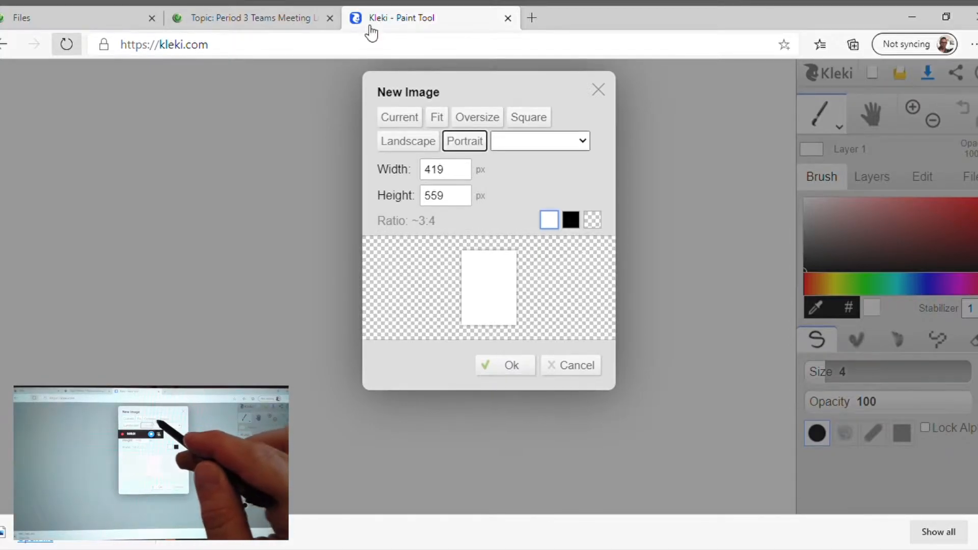
pyautogui.click(465, 142)
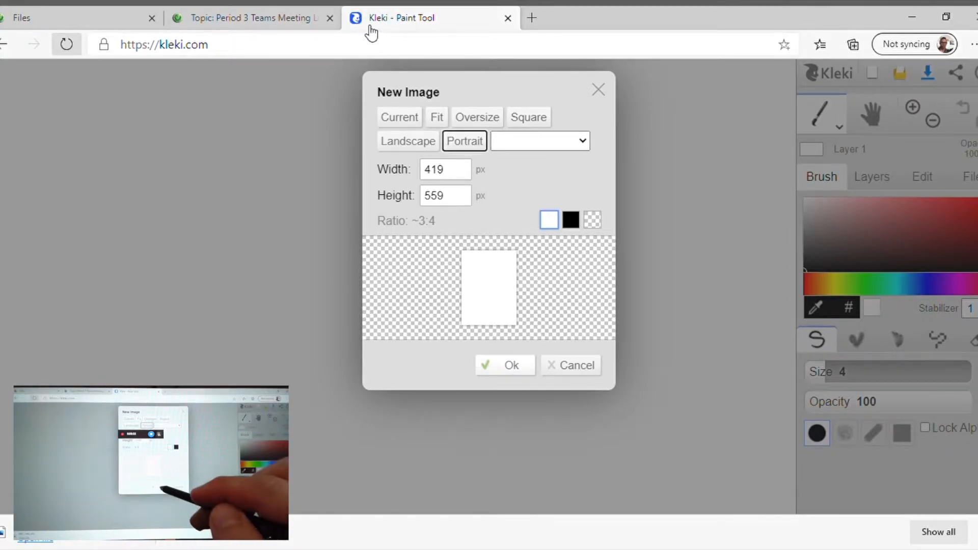
pyautogui.click(505, 366)
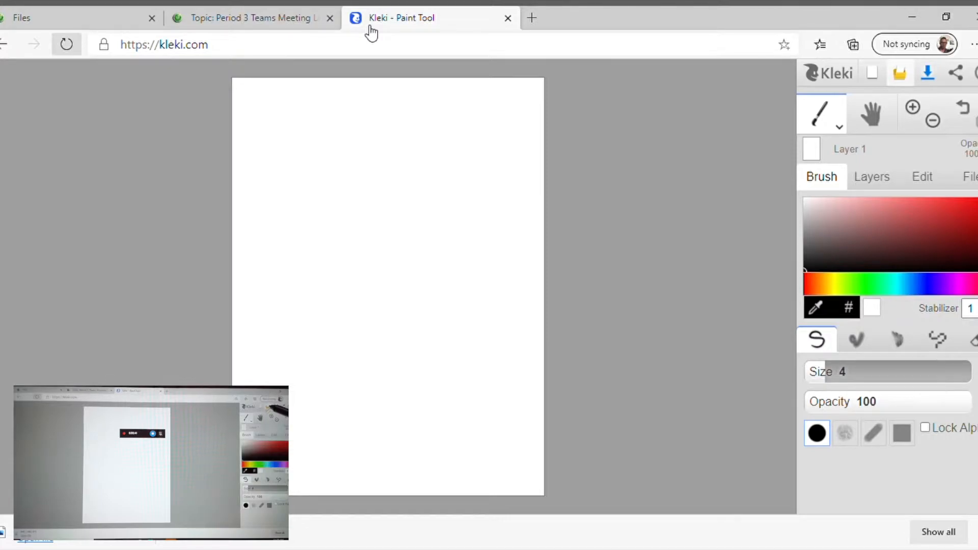
# Step: Import the downloaded IMG_7462.JPG drapery photo as a new layer, keeping its default placement
pyautogui.click(900, 73)
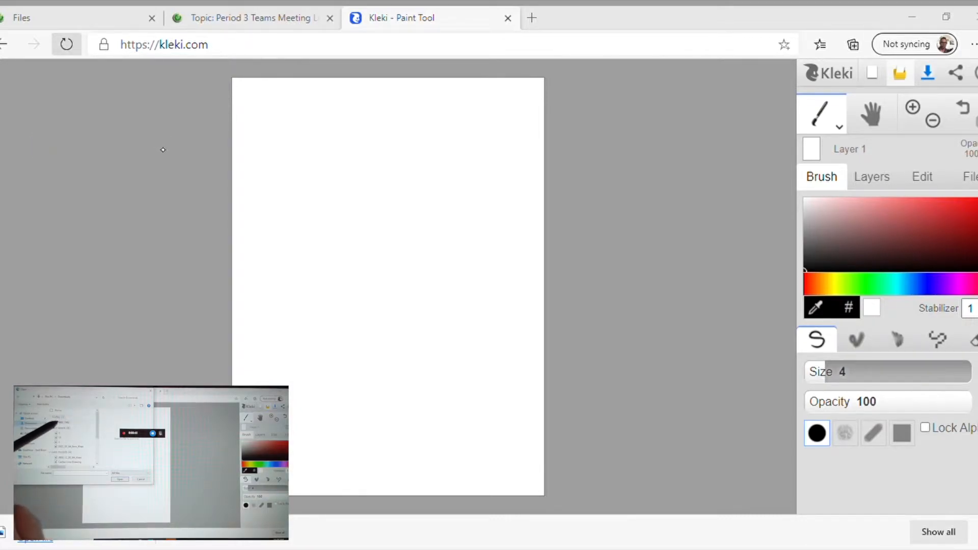
pyautogui.click(161, 143)
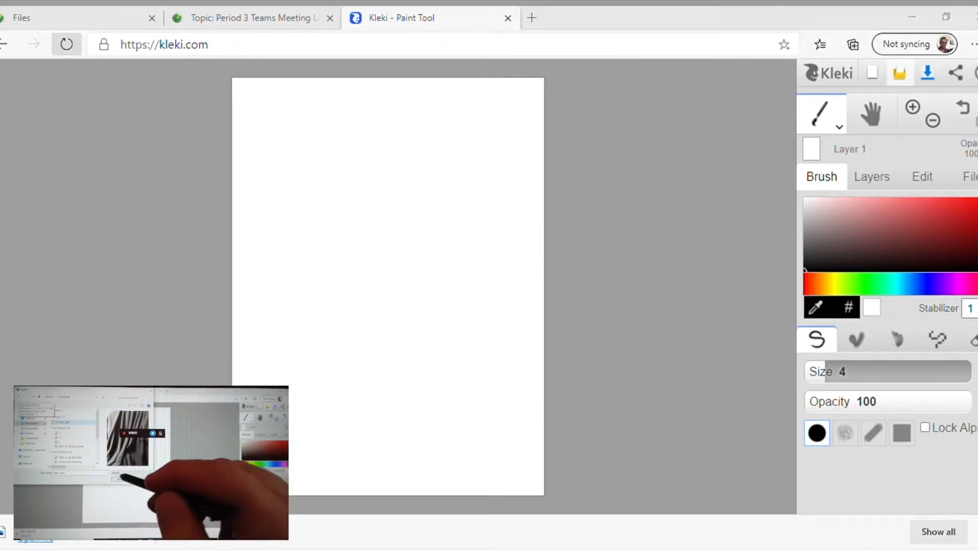
pyautogui.click(377, 345)
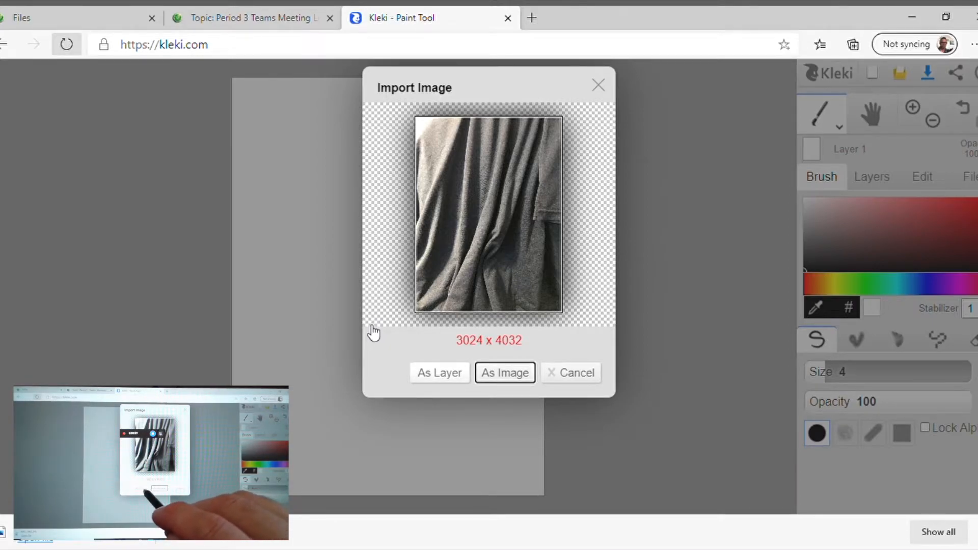
pyautogui.click(439, 372)
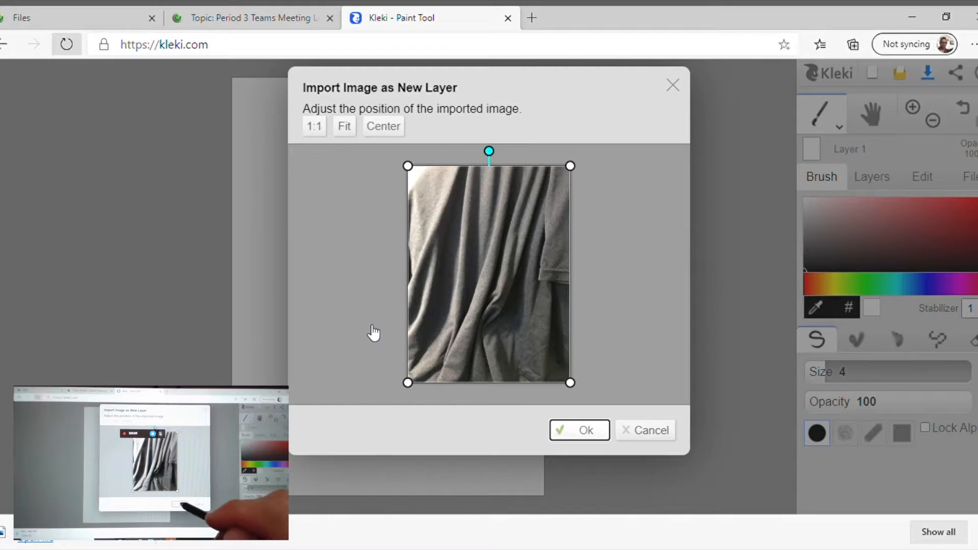
pyautogui.click(580, 431)
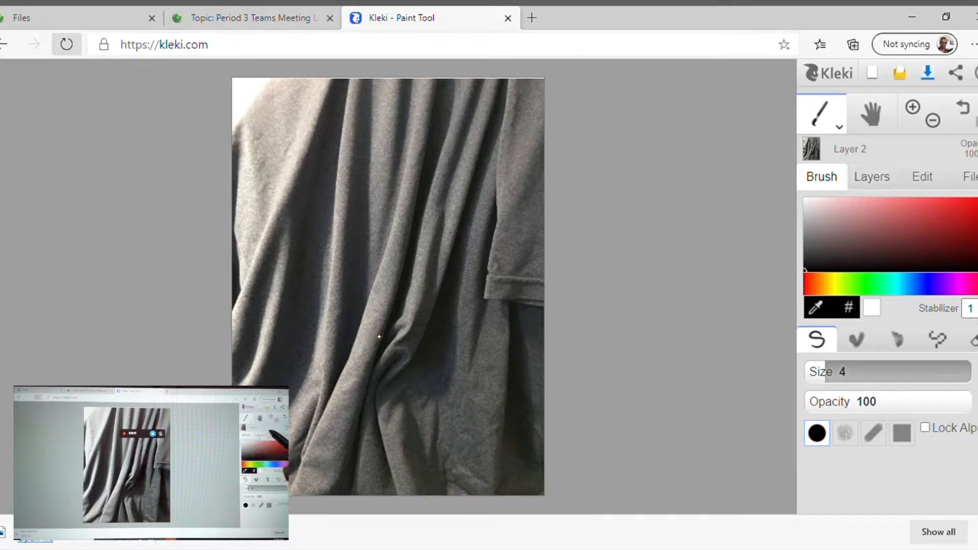
# Step: Add an empty layer above the photo layer and set the brush colour to white
pyautogui.click(872, 177)
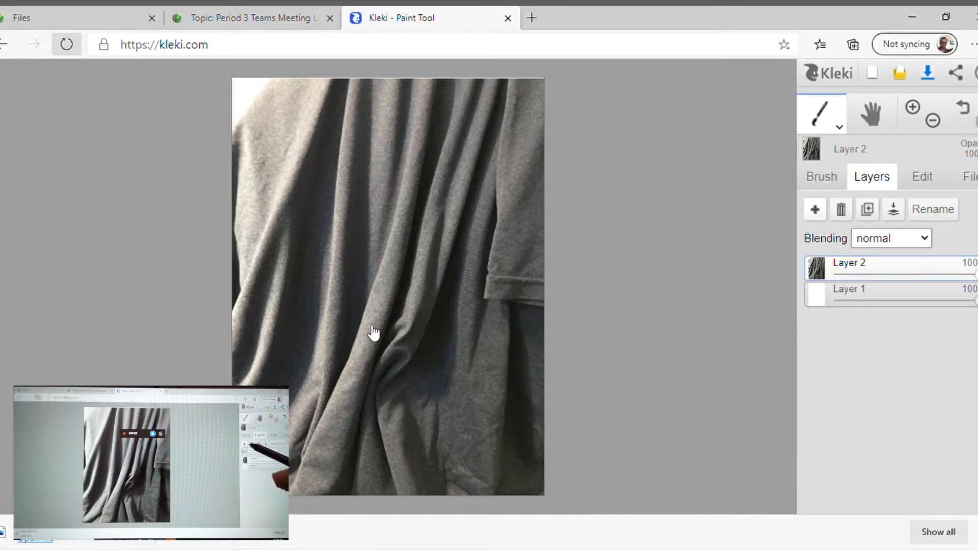
pyautogui.click(815, 210)
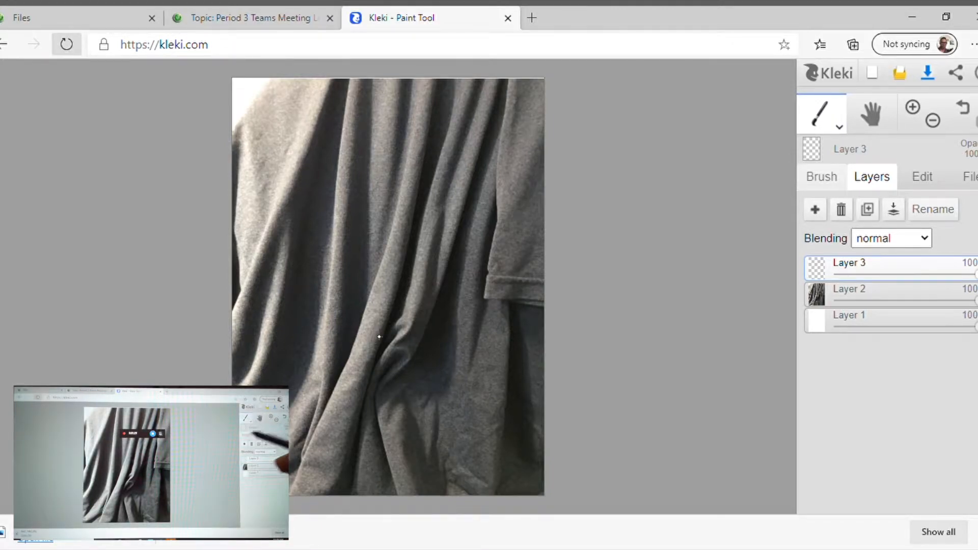
pyautogui.click(822, 177)
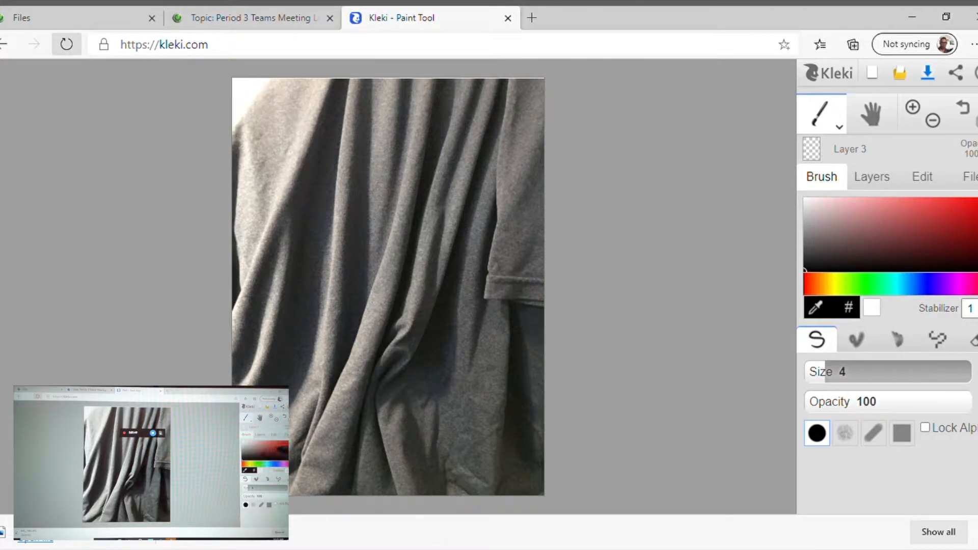
pyautogui.click(811, 205)
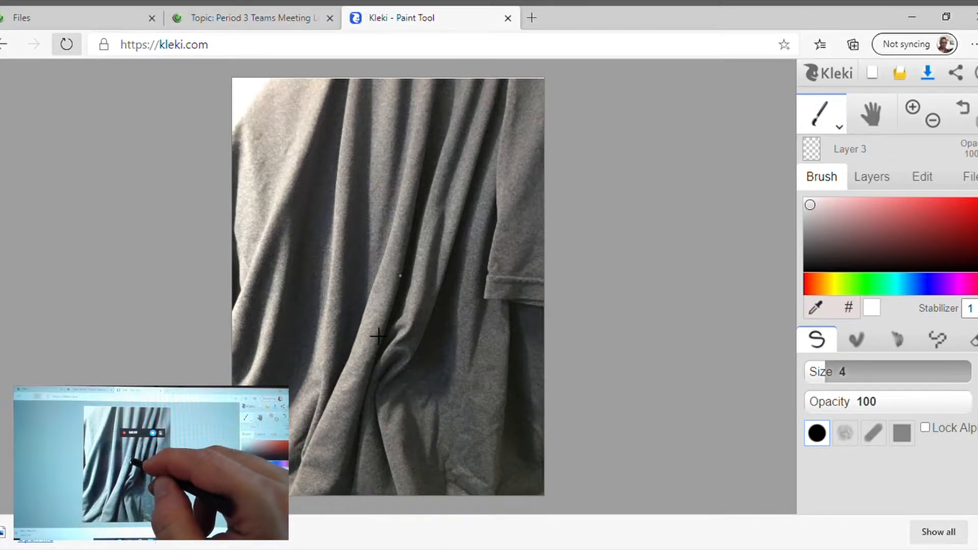
# Step: Try a white test stroke across the central folds and undo it
pyautogui.moveTo(411, 219)
pyautogui.mouseDown()
pyautogui.moveTo(400, 328)
pyautogui.moveTo(383, 342)
pyautogui.moveTo(482, 248)
pyautogui.mouseUp()
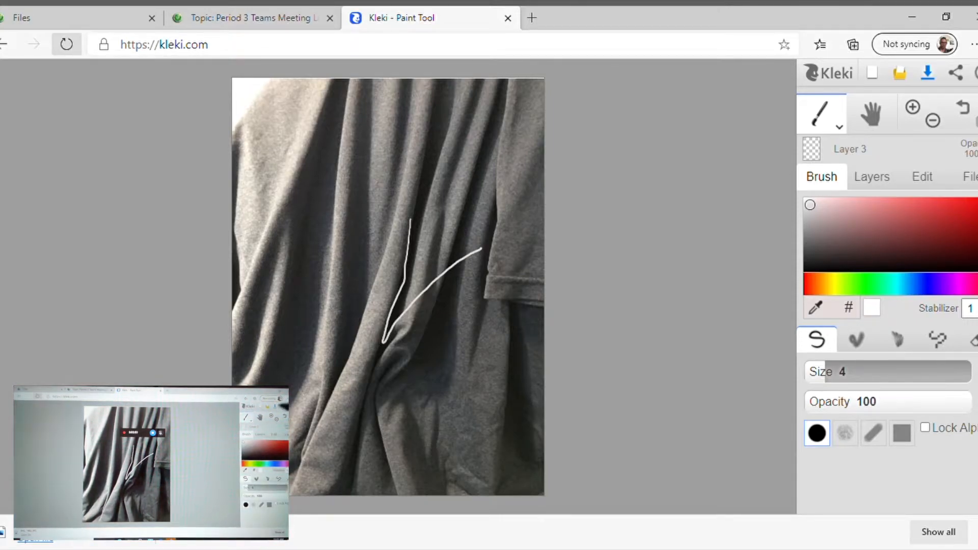
pyautogui.hotkey('ctrl', 'z')
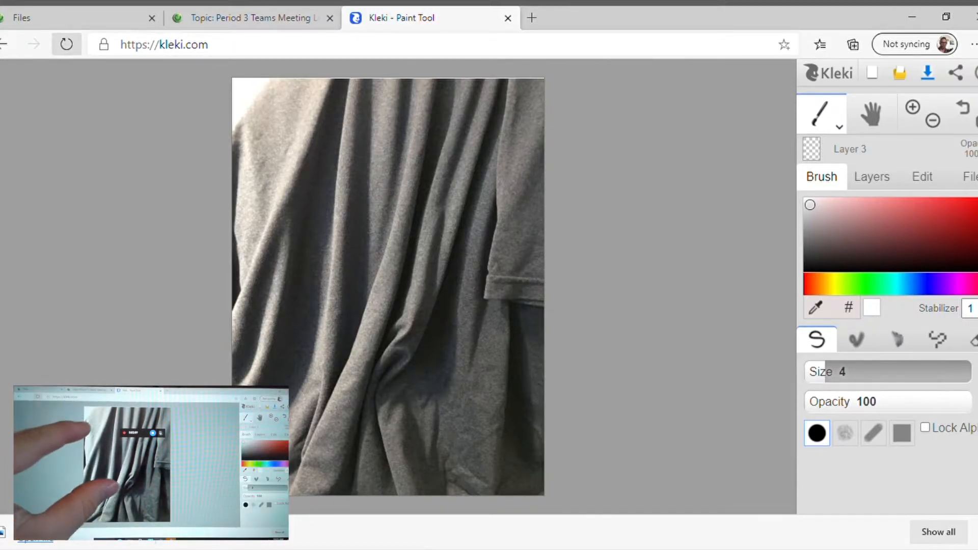
# Step: Trace the fabric's outer edge along the white upper-left corner of the photo with the size 4 brush
pyautogui.scroll(5, 378, 336)
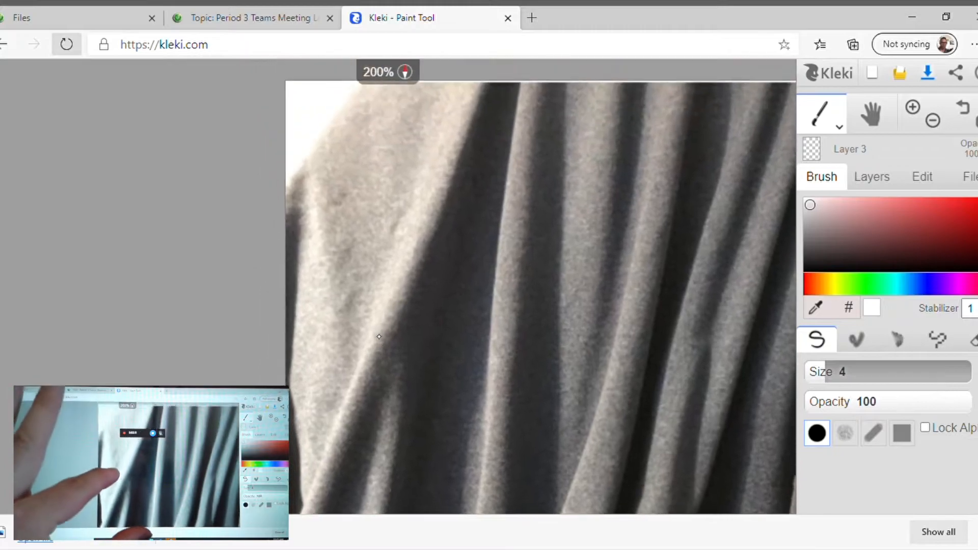
pyautogui.scroll(5, 397, 149)
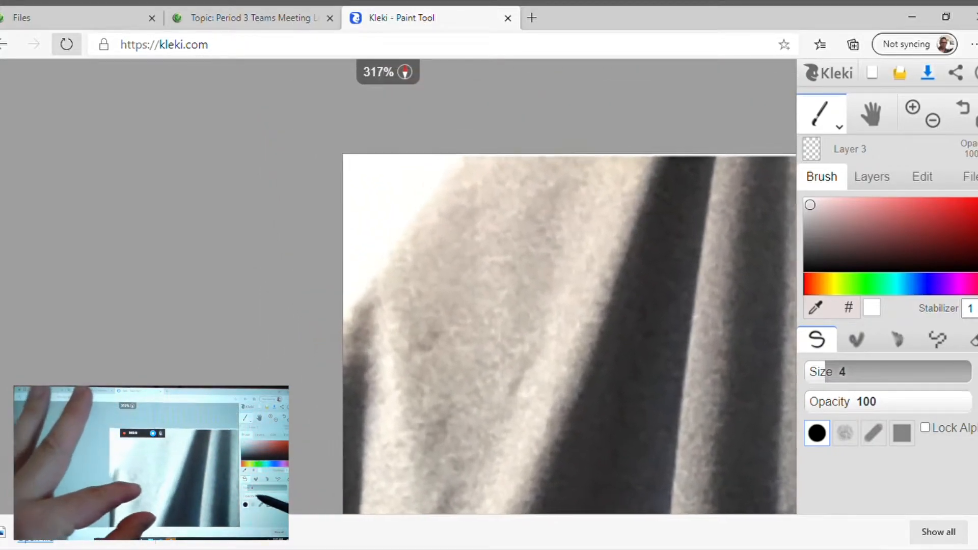
pyautogui.scroll(1, 378, 337)
pyautogui.scroll(-1, 378, 336)
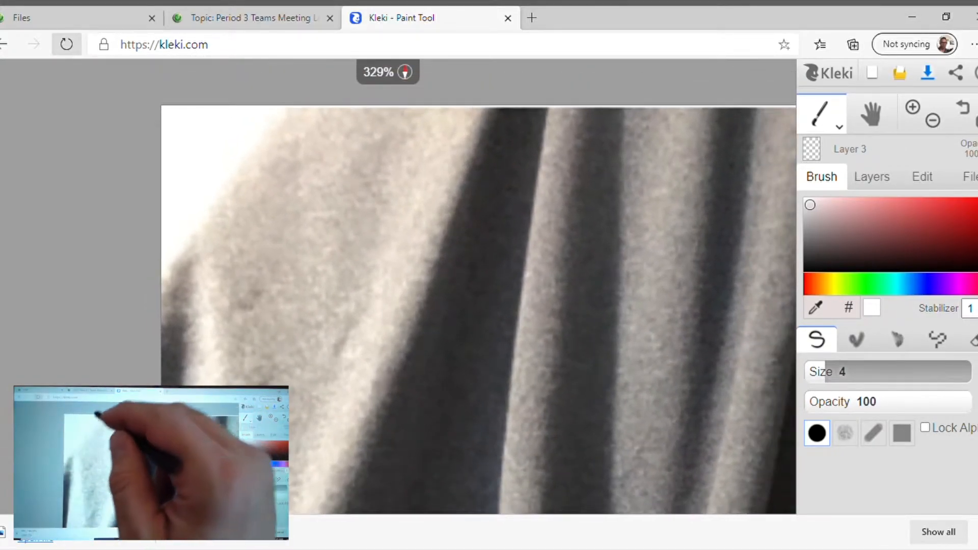
pyautogui.moveTo(289, 112); pyautogui.dragTo(150, 293)
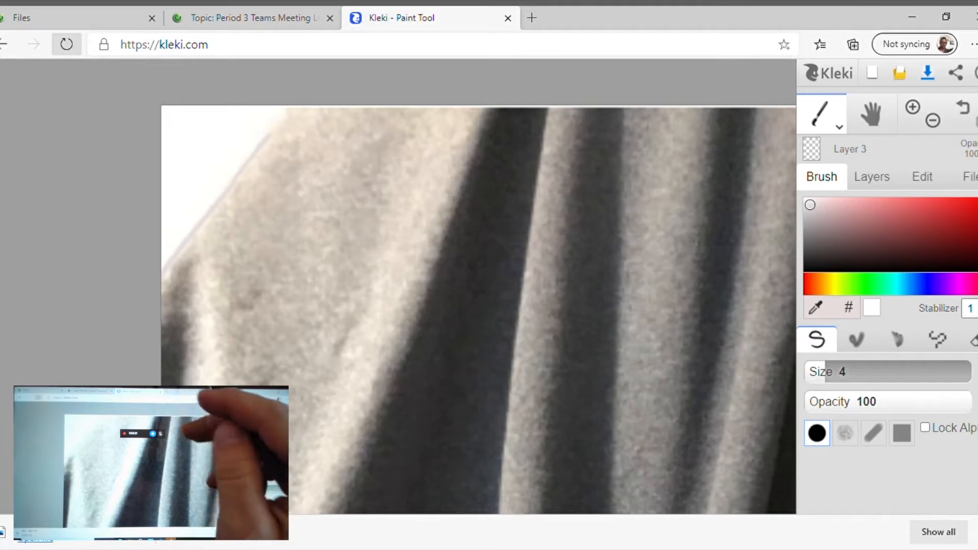
# Step: Trace the long diagonal edge of the leftmost fold and the dark shadow shapes along the photo's left border
pyautogui.scroll(-6, 295, 183)
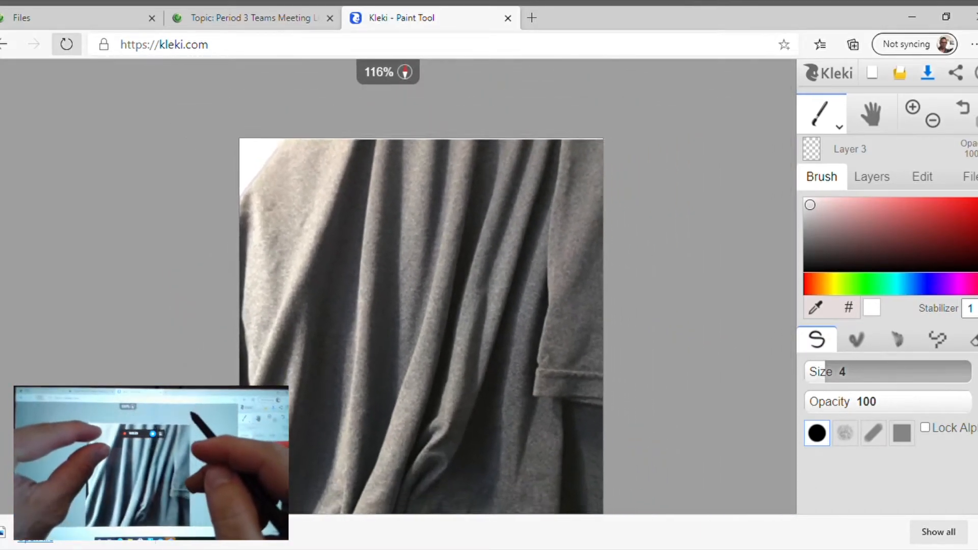
pyautogui.scroll(2, 428, 296)
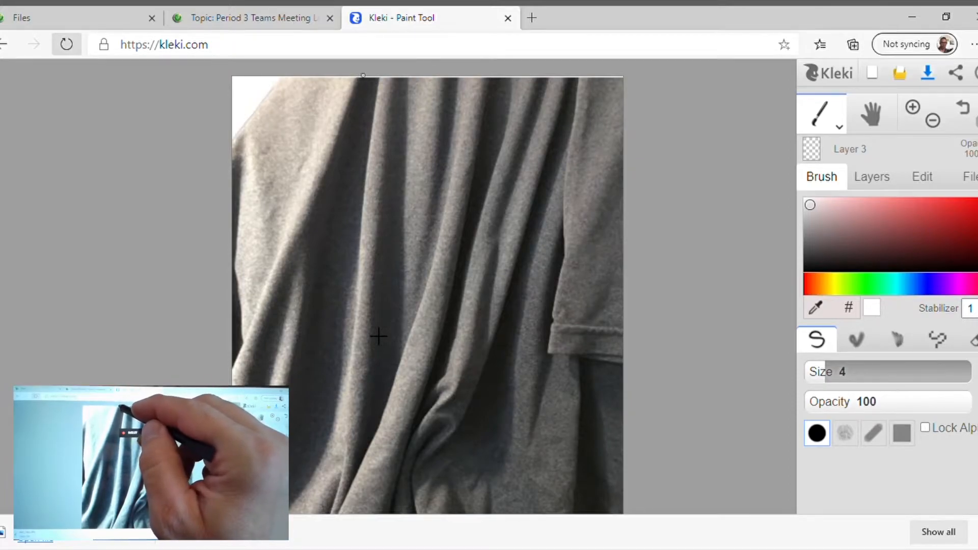
pyautogui.moveTo(346, 100); pyautogui.dragTo(336, 145)
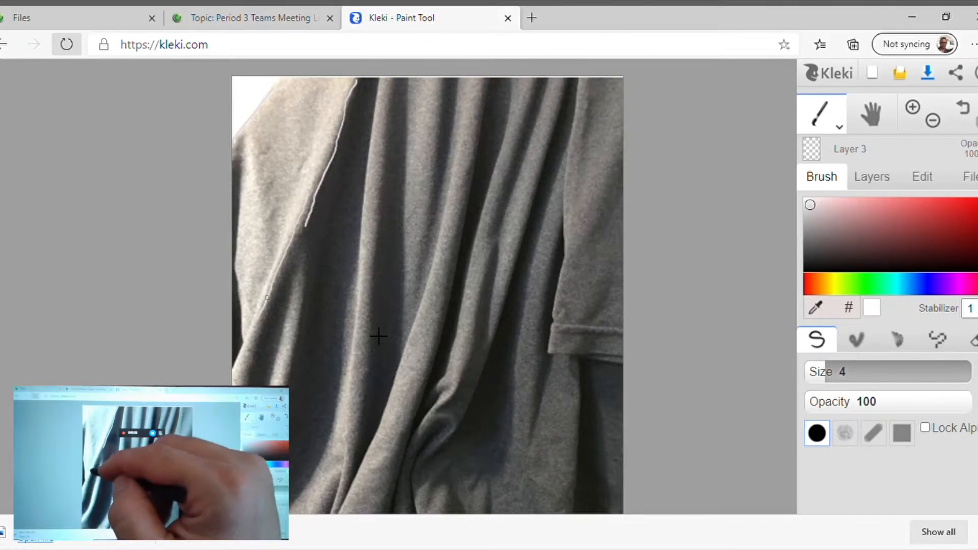
pyautogui.moveTo(245, 340); pyautogui.dragTo(240, 325)
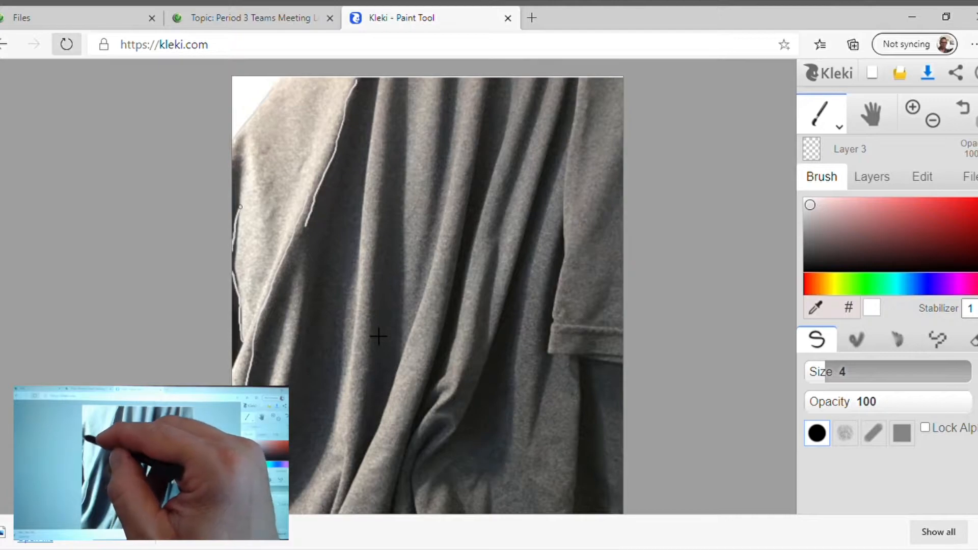
pyautogui.moveTo(235, 149); pyautogui.dragTo(238, 162)
# Step: Trace the second fold's left edge from the photo's top, the forked shadow beside the leftmost fold, and the small creases near the lower edge
pyautogui.moveTo(378, 80); pyautogui.dragTo(362, 258)
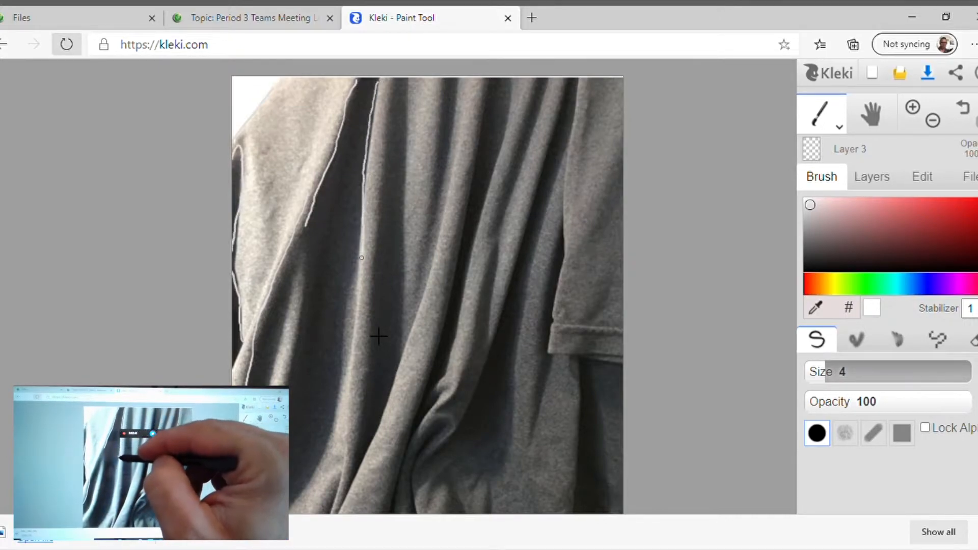
pyautogui.moveTo(358, 293); pyautogui.dragTo(355, 309)
pyautogui.moveTo(309, 253); pyautogui.dragTo(310, 278)
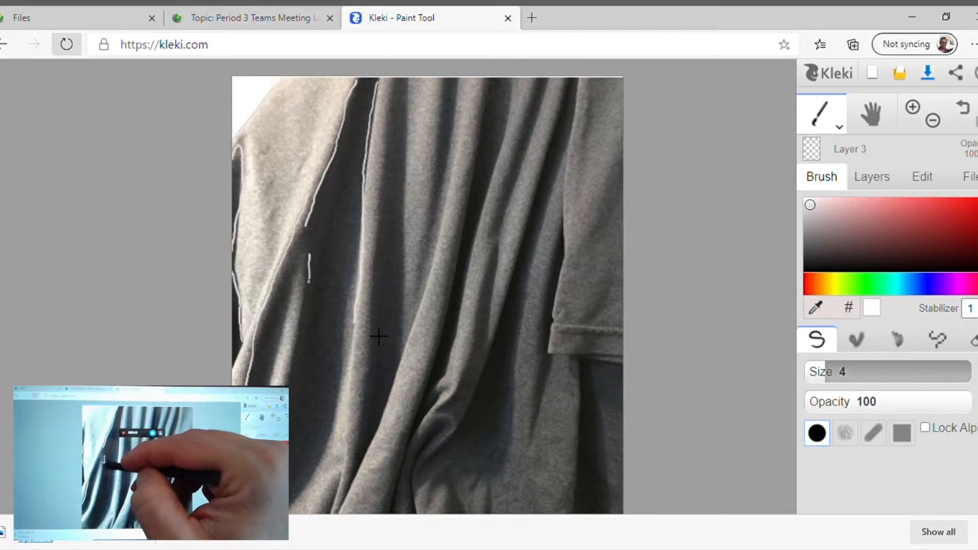
pyautogui.moveTo(299, 338); pyautogui.dragTo(294, 368)
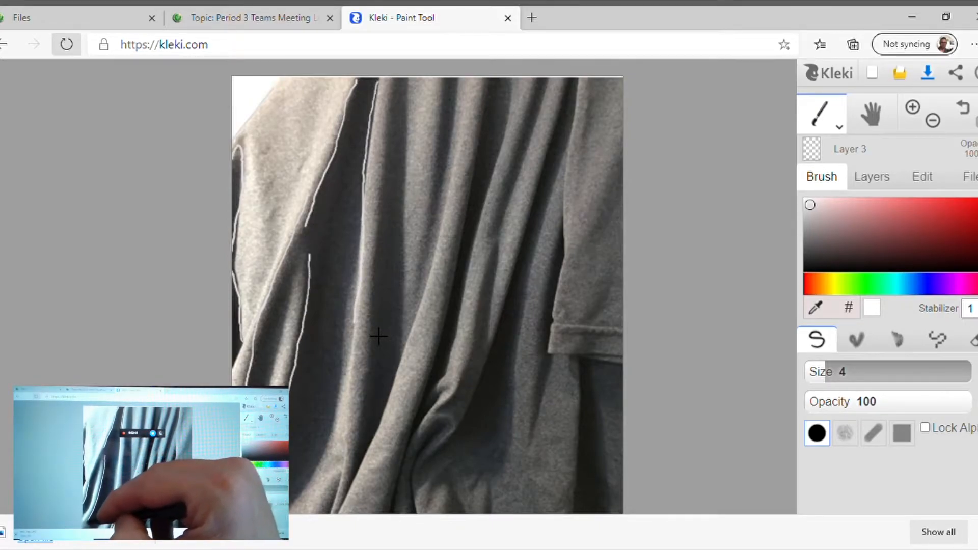
pyautogui.moveTo(273, 376)
pyautogui.mouseDown()
pyautogui.moveTo(295, 267)
pyautogui.moveTo(268, 327)
pyautogui.mouseUp()
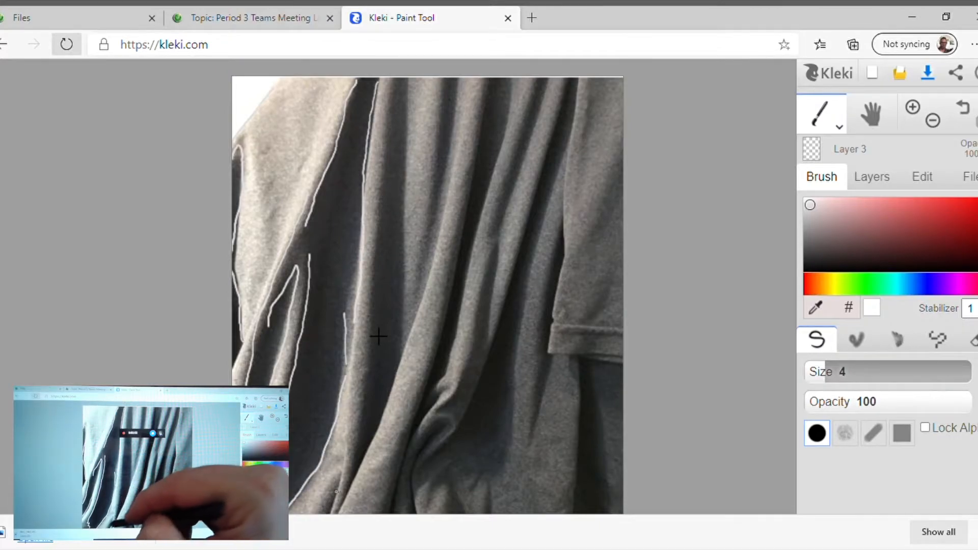
pyautogui.moveTo(316, 511); pyautogui.dragTo(332, 478)
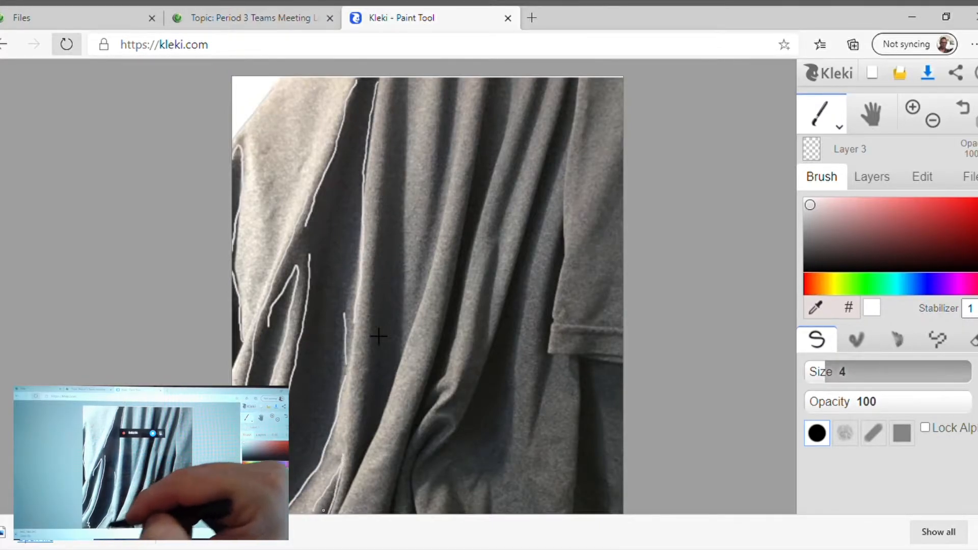
# Step: Trace the narrow second fold's right edge down to the bottom and back up the far side of the dark valley beside it
pyautogui.moveTo(393, 81); pyautogui.dragTo(381, 157)
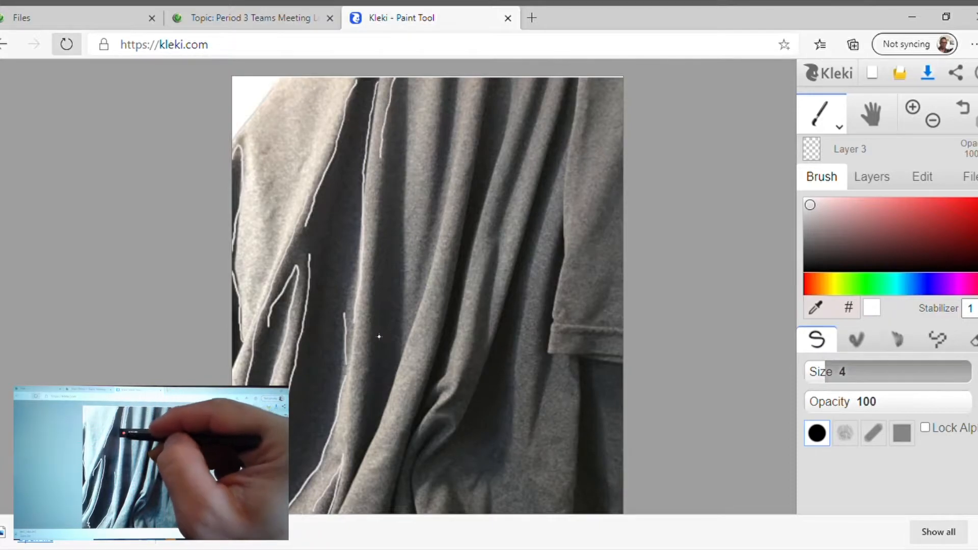
pyautogui.moveTo(378, 206); pyautogui.dragTo(376, 280)
pyautogui.moveTo(369, 344); pyautogui.dragTo(357, 446)
pyautogui.moveTo(347, 487)
pyautogui.mouseDown()
pyautogui.moveTo(339, 511)
pyautogui.moveTo(371, 437)
pyautogui.mouseUp()
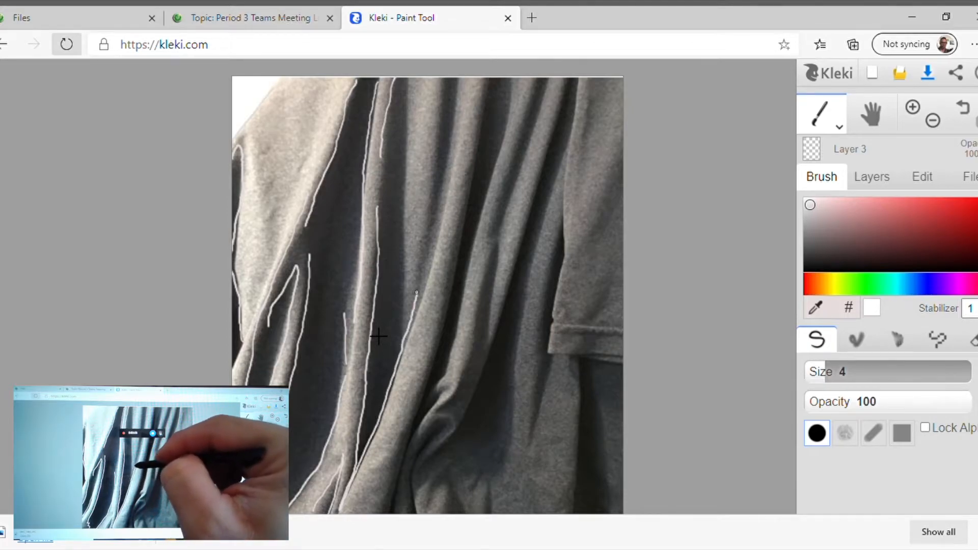
# Step: Outline both edges of the broad central fold's middle section with short white strokes
pyautogui.scroll(5, 378, 336)
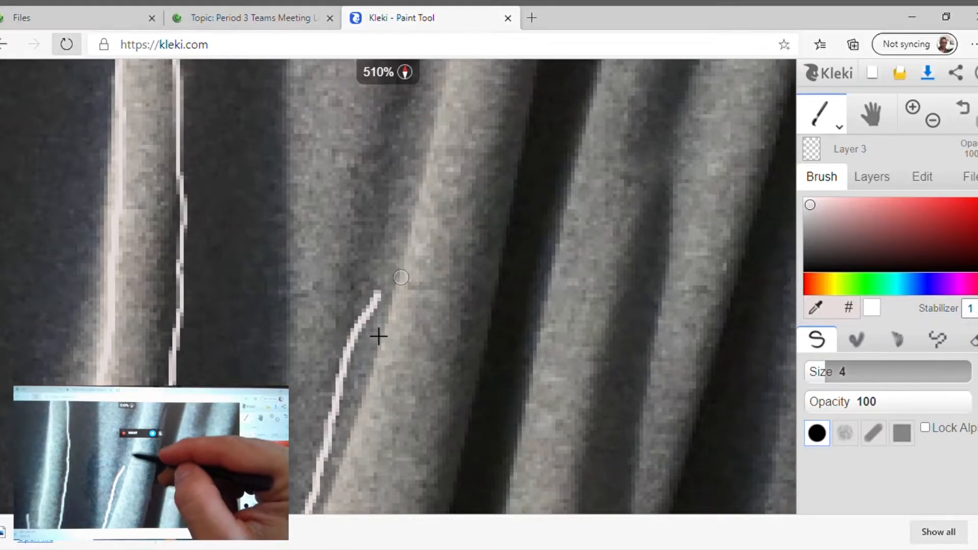
pyautogui.moveTo(418, 198); pyautogui.dragTo(355, 421)
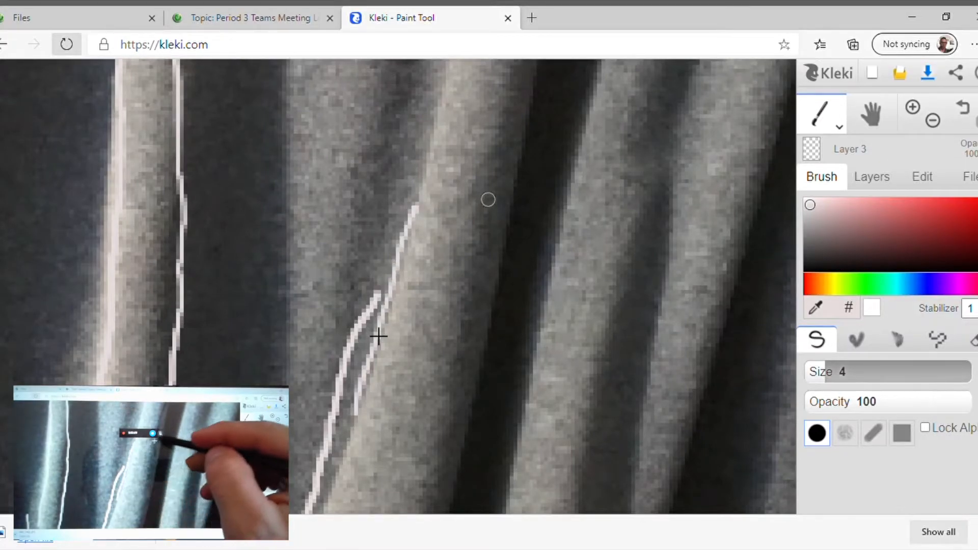
pyautogui.moveTo(506, 235); pyautogui.dragTo(456, 466)
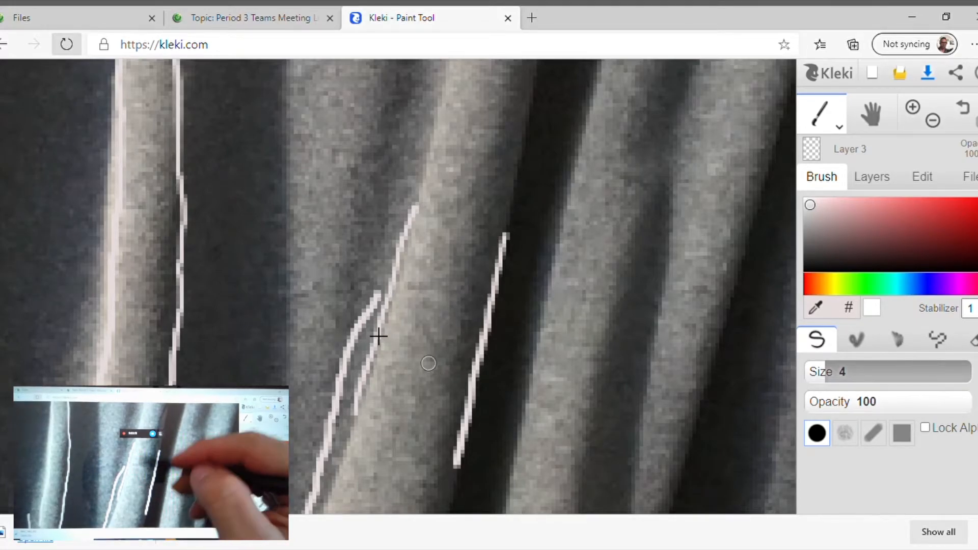
pyautogui.scroll(-6, 379, 336)
pyautogui.scroll(-1, 379, 336)
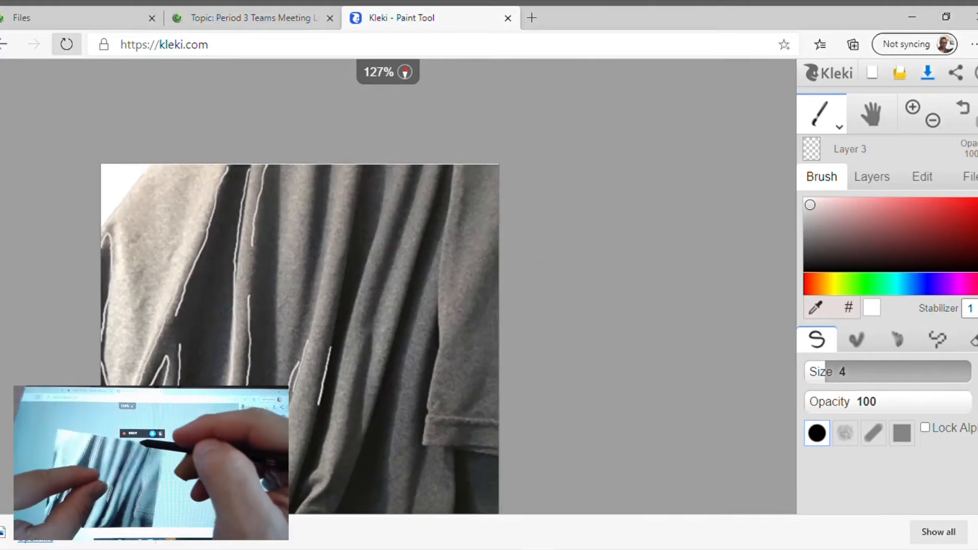
# Step: Trace the central folds' long edges and the dark gap between them, adding short broken lines for the soft shadows
pyautogui.scroll(1, 379, 337)
pyautogui.scroll(-1, 379, 336)
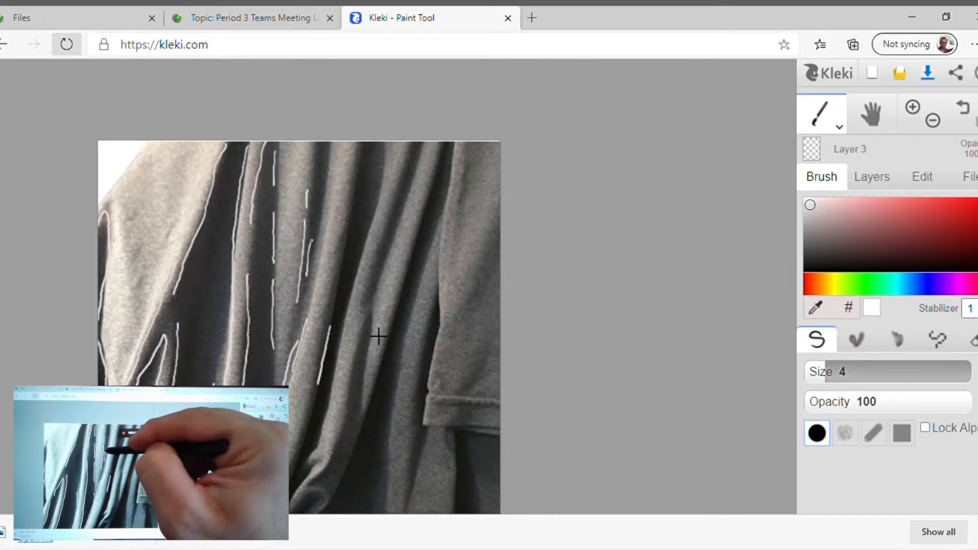
pyautogui.moveTo(350, 204); pyautogui.dragTo(304, 440)
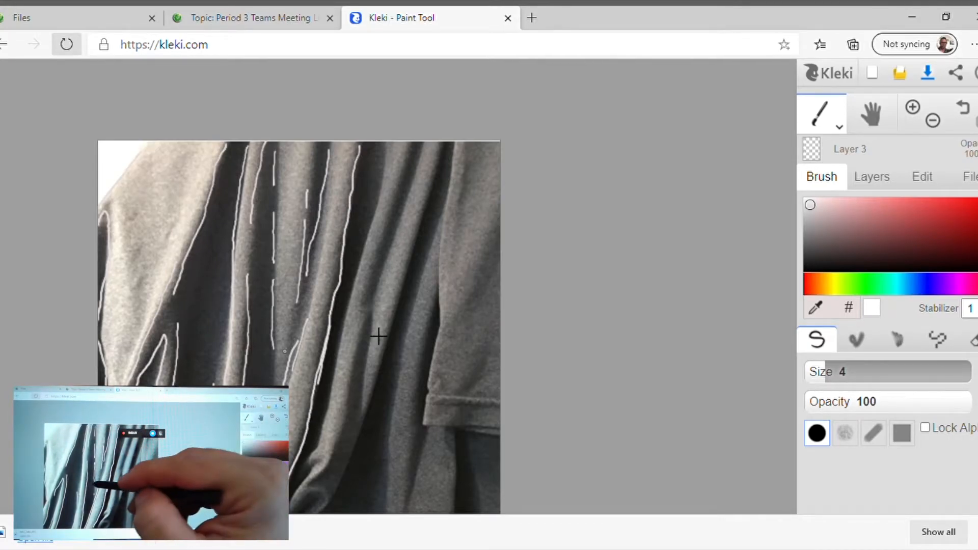
pyautogui.moveTo(269, 364); pyautogui.dragTo(267, 415)
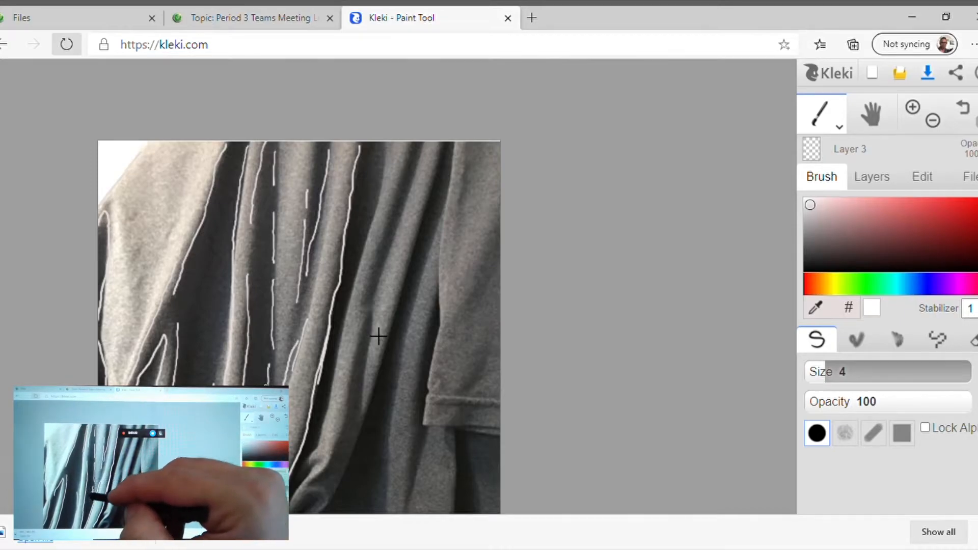
pyautogui.moveTo(382, 144); pyautogui.dragTo(336, 346)
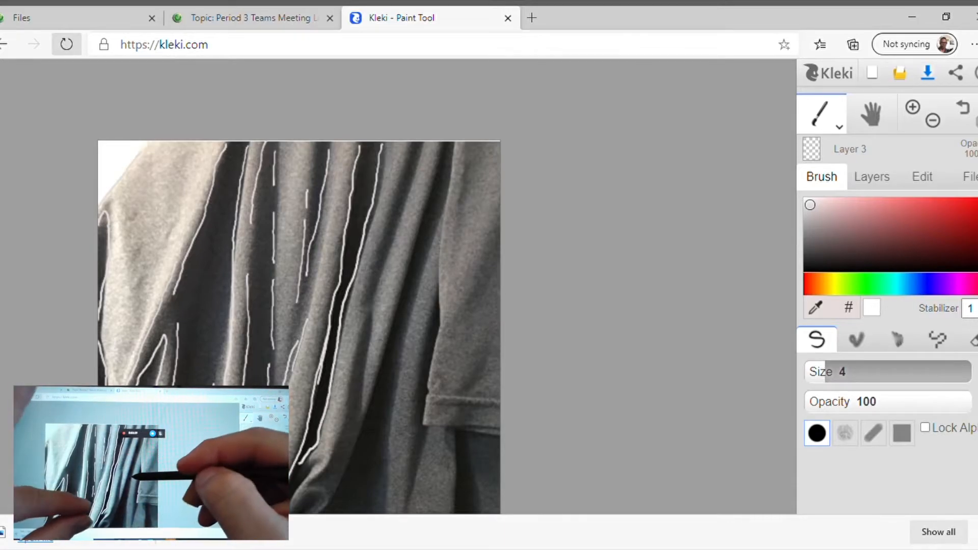
# Step: Trace the twisted, hooked fold in the lower centre, including its inner loop, outer edge and short shadow marks above it
pyautogui.scroll(5, 398, 286)
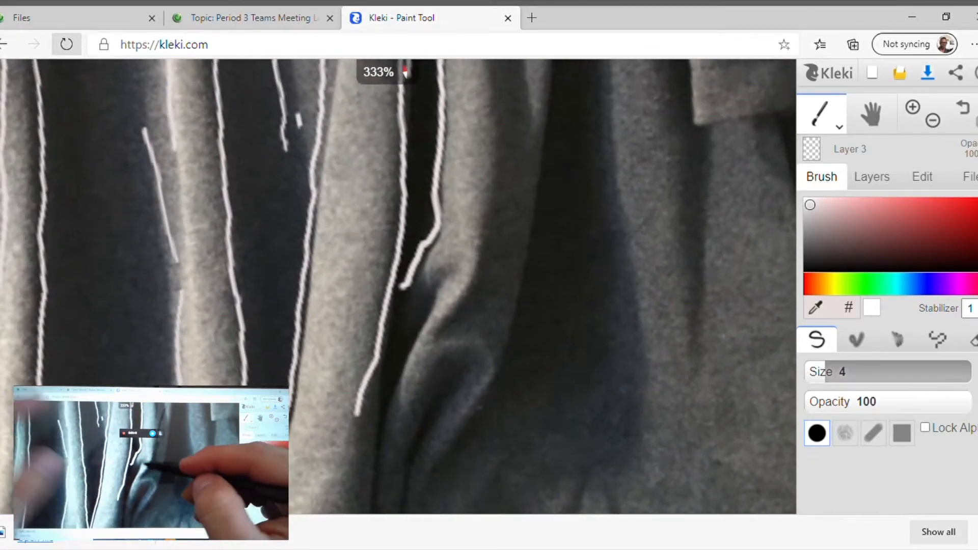
pyautogui.moveTo(392, 329); pyautogui.dragTo(433, 274)
pyautogui.moveTo(441, 288)
pyautogui.mouseDown()
pyautogui.moveTo(382, 416)
pyautogui.moveTo(370, 509)
pyautogui.moveTo(406, 477)
pyautogui.moveTo(464, 370)
pyautogui.moveTo(449, 362)
pyautogui.moveTo(423, 399)
pyautogui.mouseUp()
pyautogui.moveTo(473, 275)
pyautogui.mouseDown()
pyautogui.moveTo(433, 341)
pyautogui.moveTo(477, 335)
pyautogui.moveTo(496, 363)
pyautogui.moveTo(418, 509)
pyautogui.mouseUp()
pyautogui.moveTo(497, 354)
pyautogui.mouseDown()
pyautogui.moveTo(548, 139)
pyautogui.moveTo(554, 69)
pyautogui.mouseUp()
pyautogui.moveTo(479, 243); pyautogui.dragTo(487, 207)
pyautogui.moveTo(491, 104); pyautogui.dragTo(495, 147)
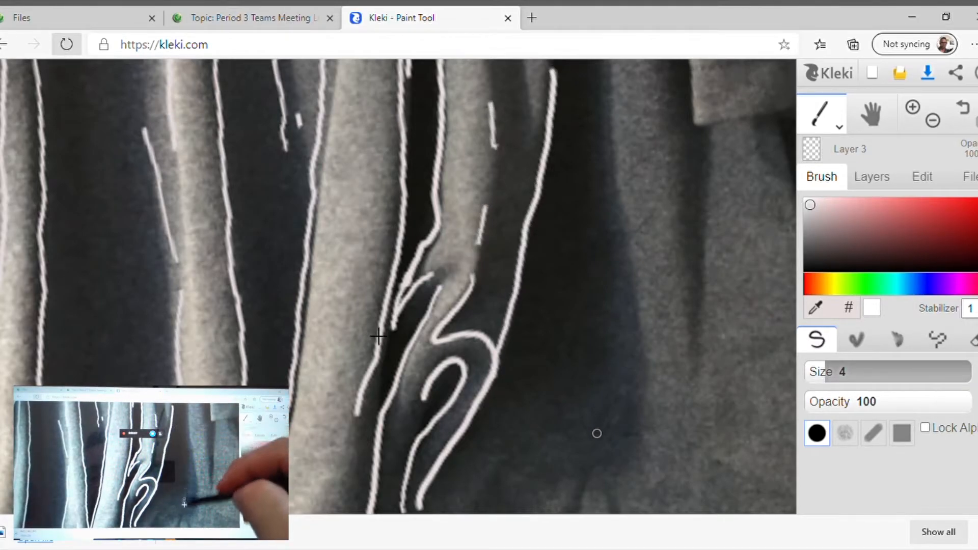
# Step: Trace the right boundary of the large dark shadow beside the twisted fold, curving inward at its base
pyautogui.moveTo(601, 66); pyautogui.dragTo(608, 171)
pyautogui.click(610, 200)
pyautogui.moveTo(618, 227)
pyautogui.mouseDown()
pyautogui.moveTo(645, 368)
pyautogui.moveTo(623, 451)
pyautogui.moveTo(607, 462)
pyautogui.mouseUp()
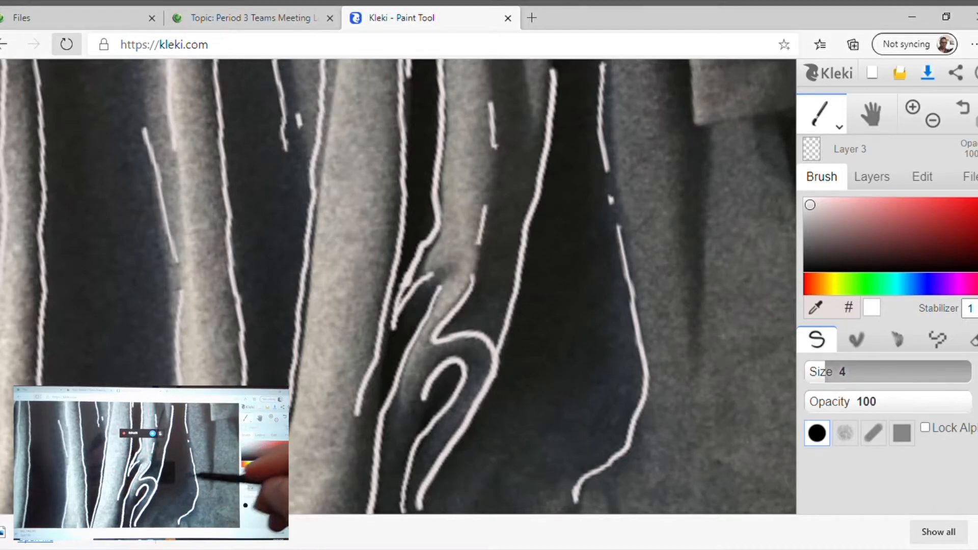
# Step: Trace the pointed shadow above the twisted fold and the long diagonal edges of the folds leading up to the photo's top
pyautogui.scroll(-5, 402, 326)
pyautogui.scroll(4, 379, 336)
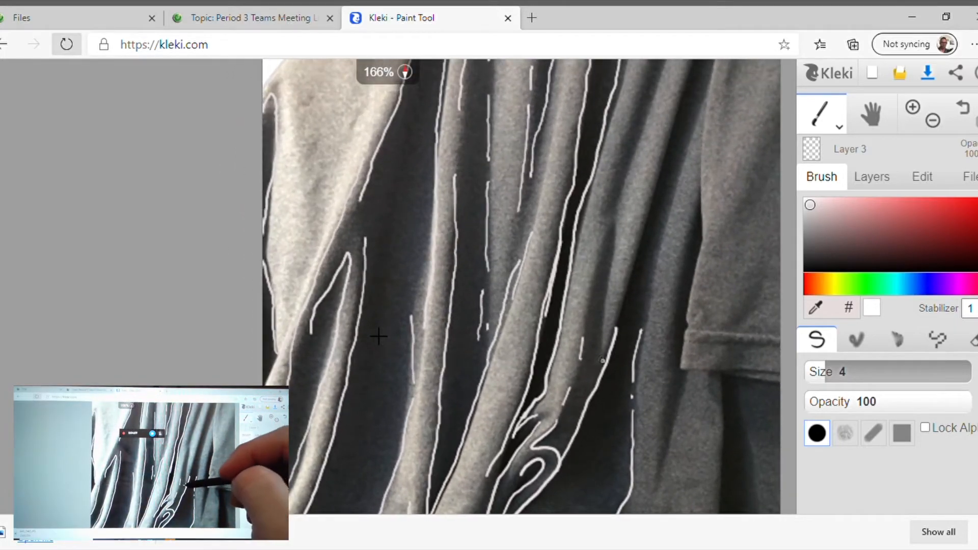
pyautogui.moveTo(602, 361)
pyautogui.mouseDown()
pyautogui.moveTo(610, 255)
pyautogui.moveTo(589, 283)
pyautogui.moveTo(574, 351)
pyautogui.mouseUp()
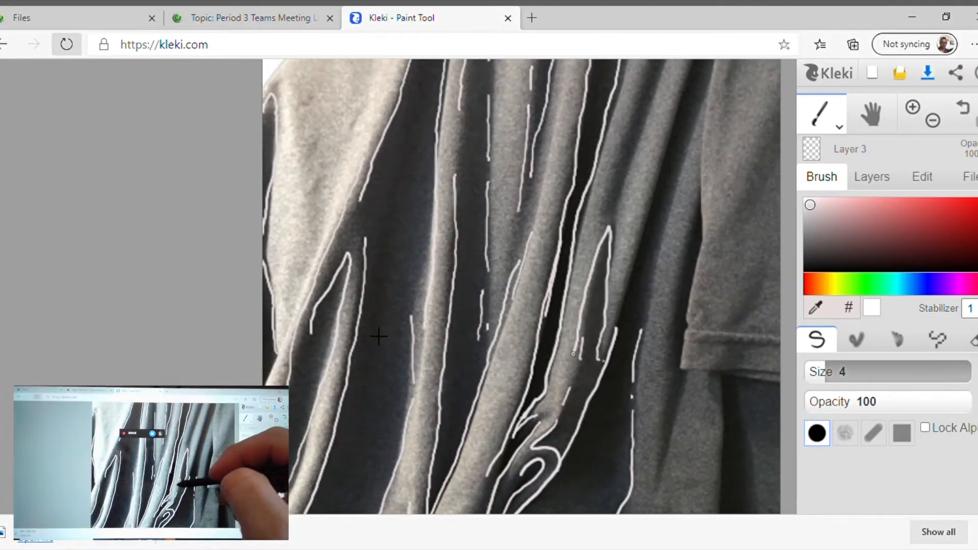
pyautogui.moveTo(642, 118); pyautogui.dragTo(604, 226)
pyautogui.moveTo(689, 61); pyautogui.dragTo(628, 271)
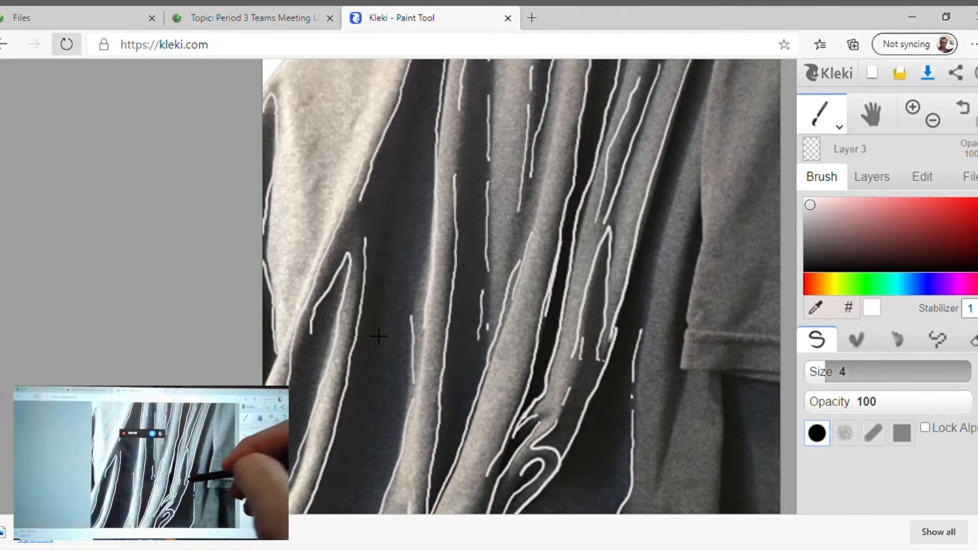
pyautogui.moveTo(637, 334); pyautogui.dragTo(664, 231)
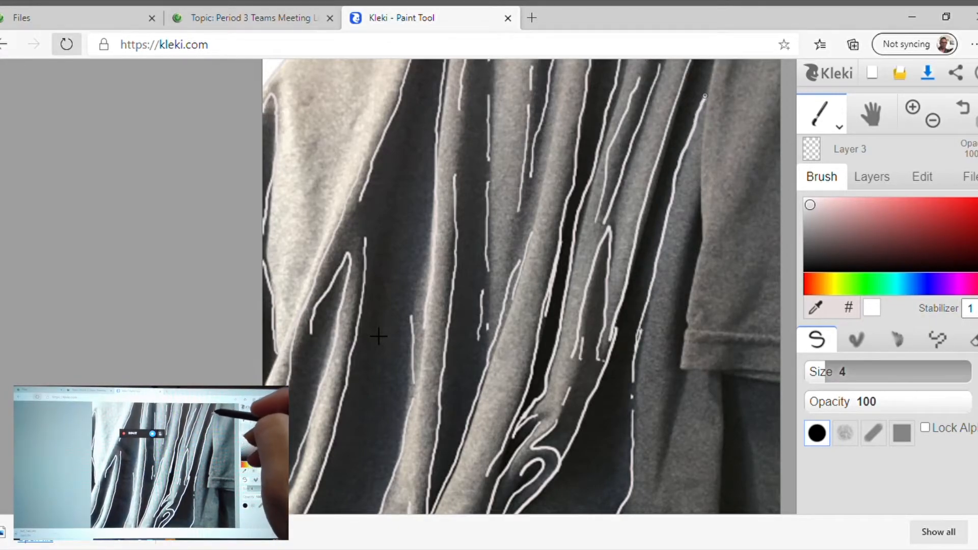
# Step: Outline the right-hand cloth panel's left edge and stitched hem, adding the small curved crease above the hem
pyautogui.moveTo(713, 64)
pyautogui.mouseDown()
pyautogui.moveTo(696, 126)
pyautogui.moveTo(699, 241)
pyautogui.moveTo(685, 317)
pyautogui.mouseUp()
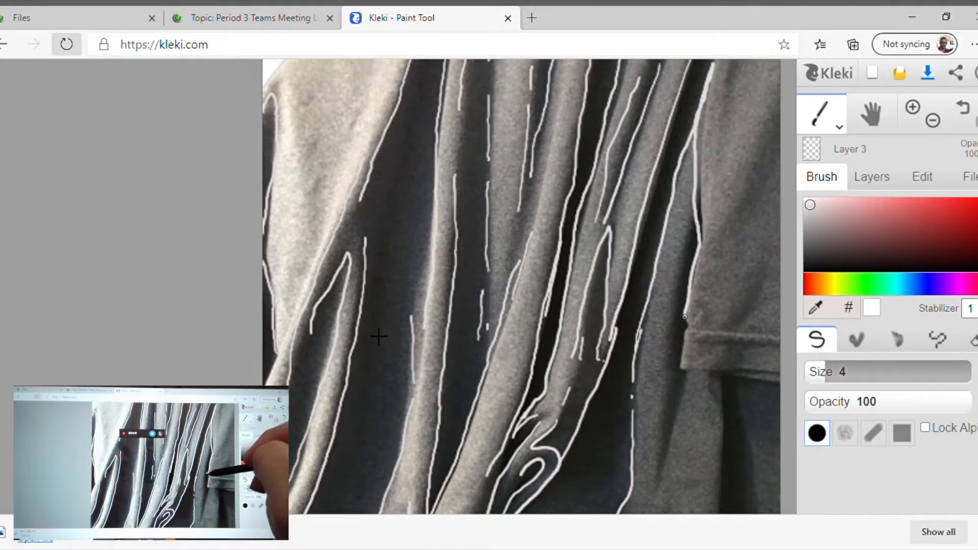
pyautogui.moveTo(677, 364)
pyautogui.mouseDown()
pyautogui.moveTo(779, 384)
pyautogui.moveTo(775, 374)
pyautogui.moveTo(727, 373)
pyautogui.mouseUp()
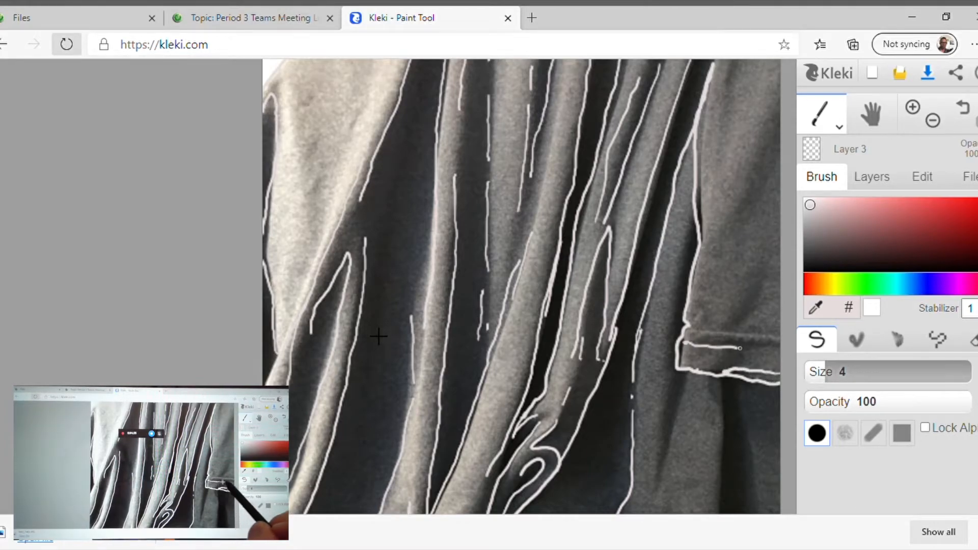
pyautogui.moveTo(729, 326)
pyautogui.mouseDown()
pyautogui.moveTo(765, 288)
pyautogui.moveTo(742, 329)
pyautogui.mouseUp()
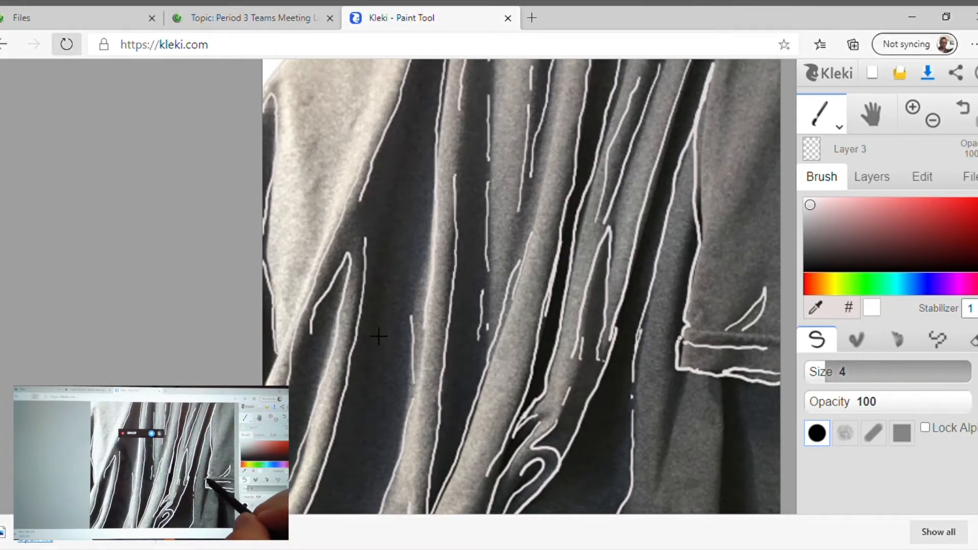
# Step: Trace the shadow shapes beneath the hem and the diagonal creases on the right-hand cloth panel
pyautogui.moveTo(656, 478); pyautogui.dragTo(688, 377)
pyautogui.moveTo(718, 407)
pyautogui.mouseDown()
pyautogui.moveTo(713, 503)
pyautogui.moveTo(751, 506)
pyautogui.moveTo(739, 413)
pyautogui.mouseUp()
pyautogui.moveTo(754, 163); pyautogui.dragTo(724, 217)
pyautogui.moveTo(767, 117)
pyautogui.mouseDown()
pyautogui.moveTo(749, 168)
pyautogui.moveTo(748, 254)
pyautogui.mouseUp()
pyautogui.moveTo(719, 176)
pyautogui.mouseDown()
pyautogui.moveTo(739, 63)
pyautogui.moveTo(726, 76)
pyautogui.mouseUp()
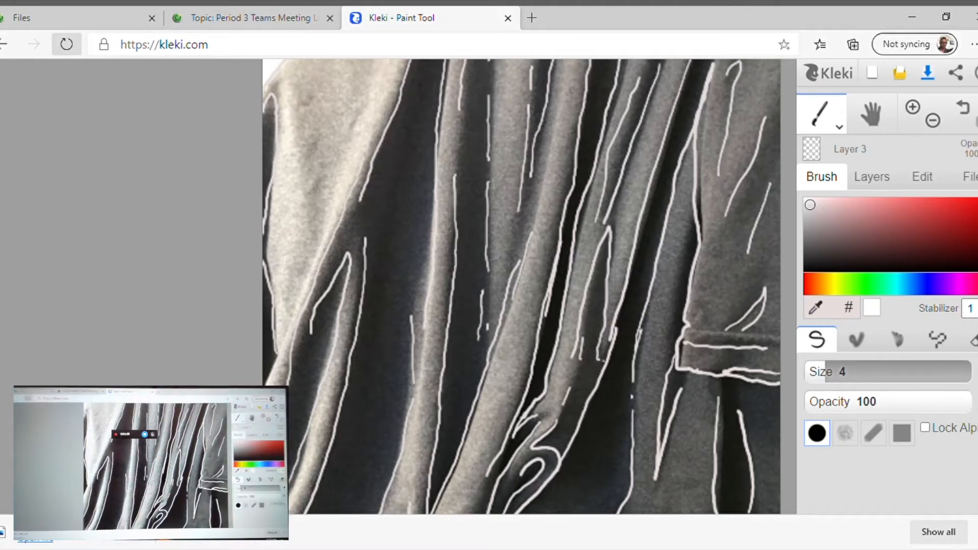
# Step: Check the traced lines by fading the photo layer to an opacity of 36, and restore it to 100
pyautogui.click(872, 177)
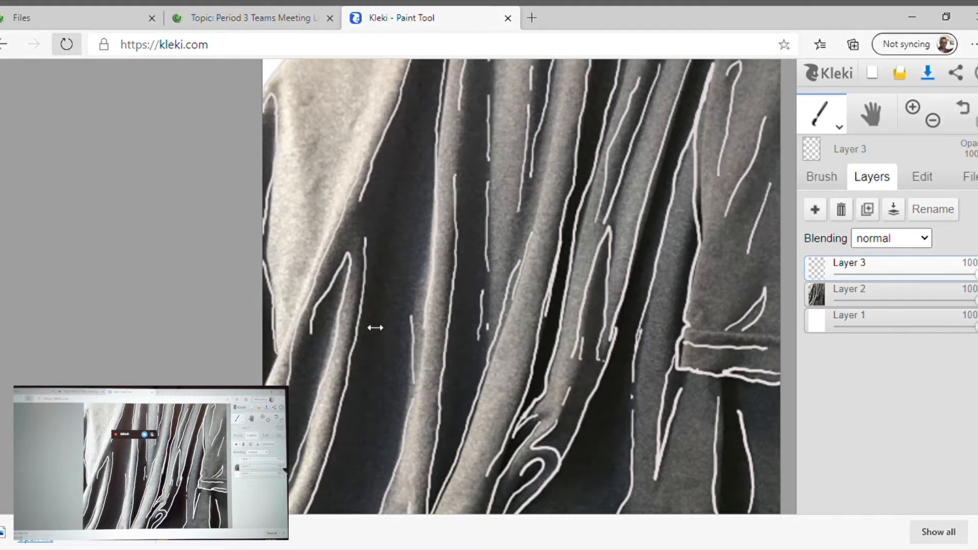
pyautogui.moveTo(976, 300); pyautogui.dragTo(894, 301)
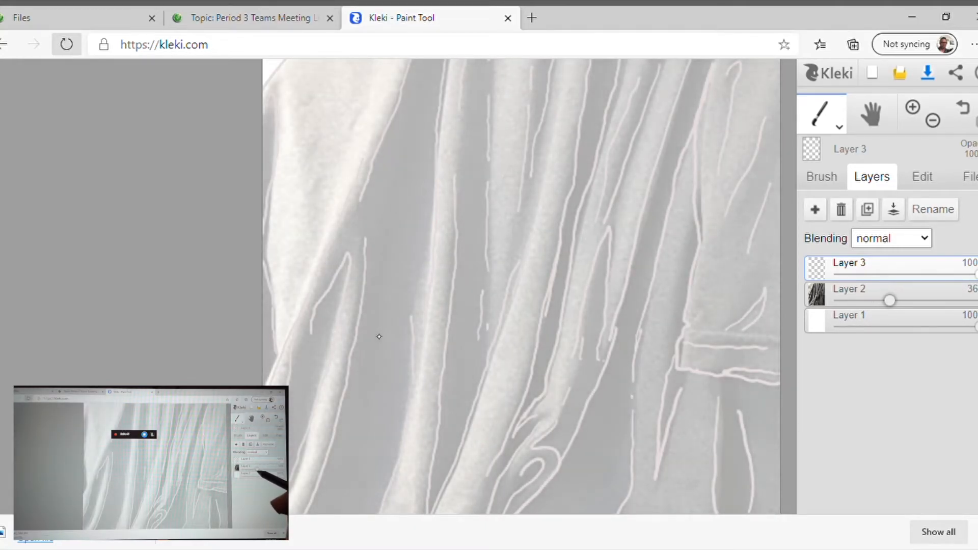
pyautogui.moveTo(889, 301); pyautogui.dragTo(975, 301)
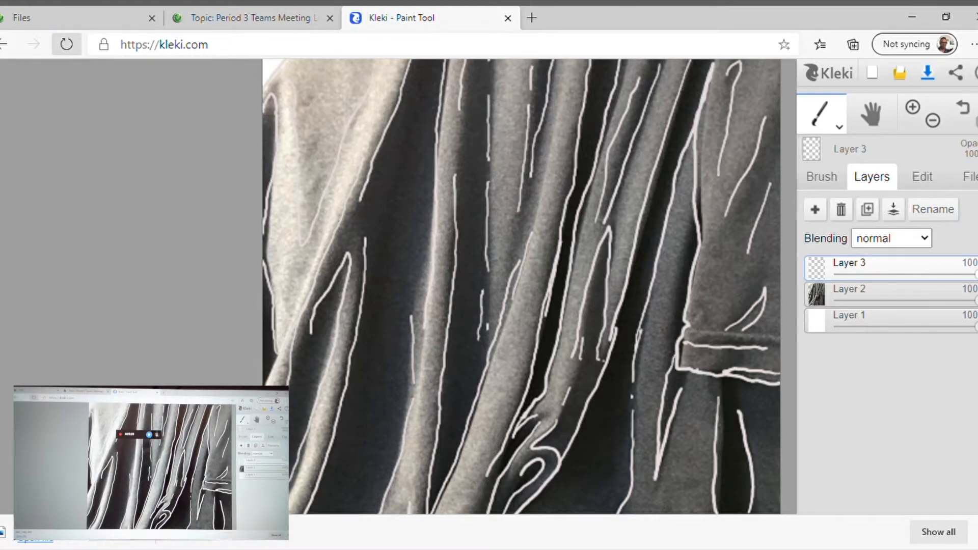
# Step: Set a muted grey-blue brush colour and switch to the blending brush at size 9
pyautogui.click(822, 176)
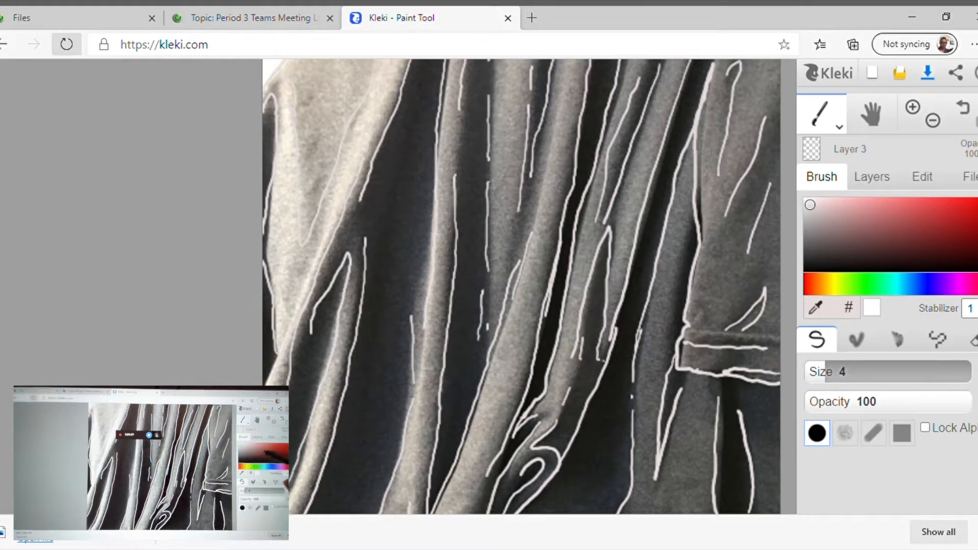
pyautogui.click(806, 238)
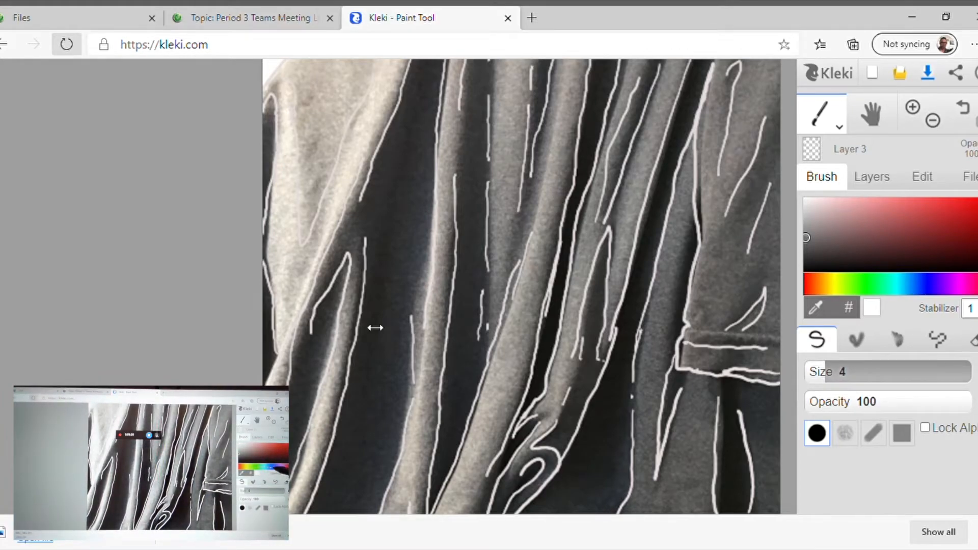
pyautogui.click(910, 283)
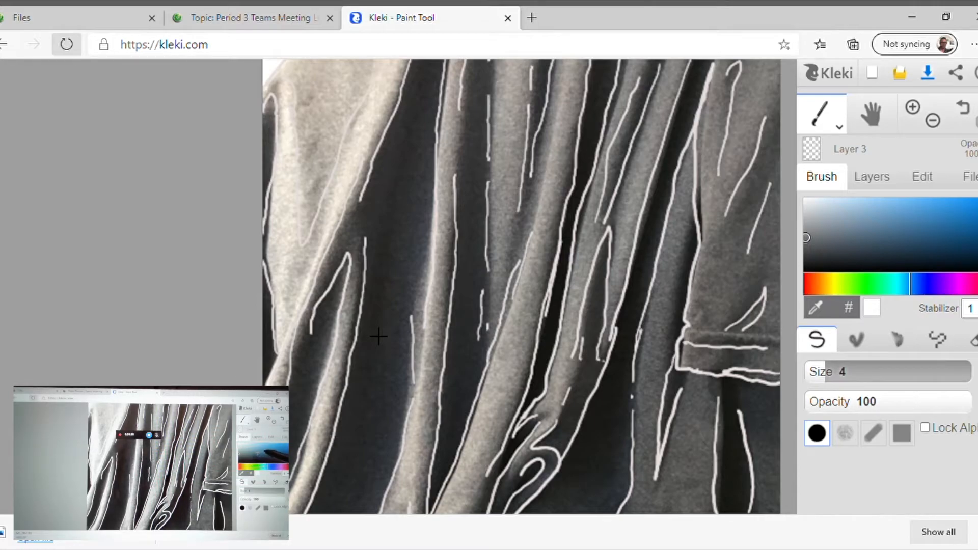
pyautogui.click(830, 218)
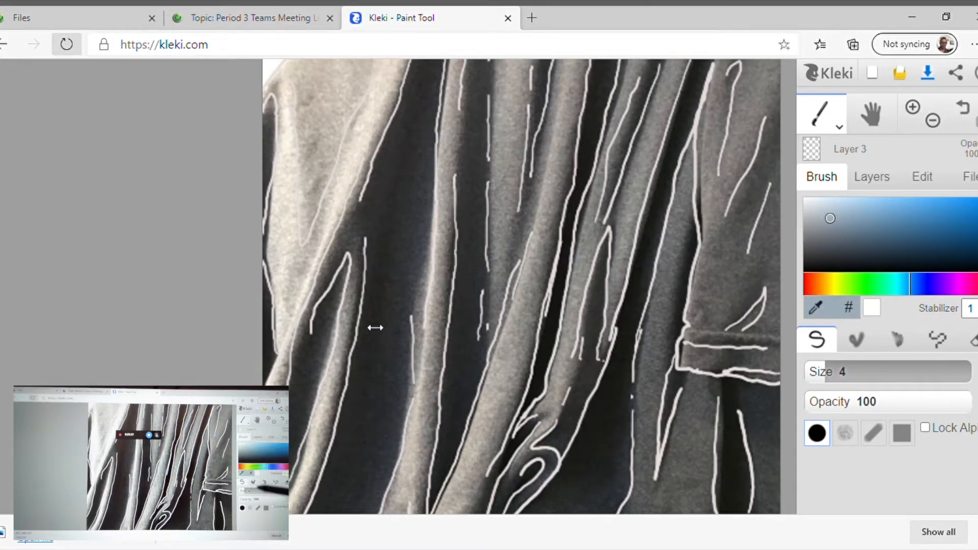
pyautogui.click(856, 339)
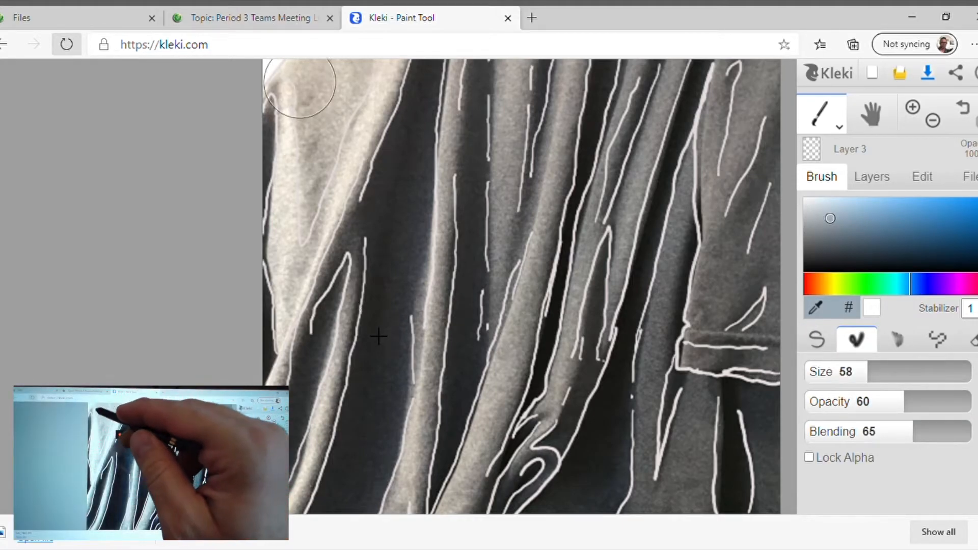
pyautogui.moveTo(861, 372); pyautogui.dragTo(829, 372)
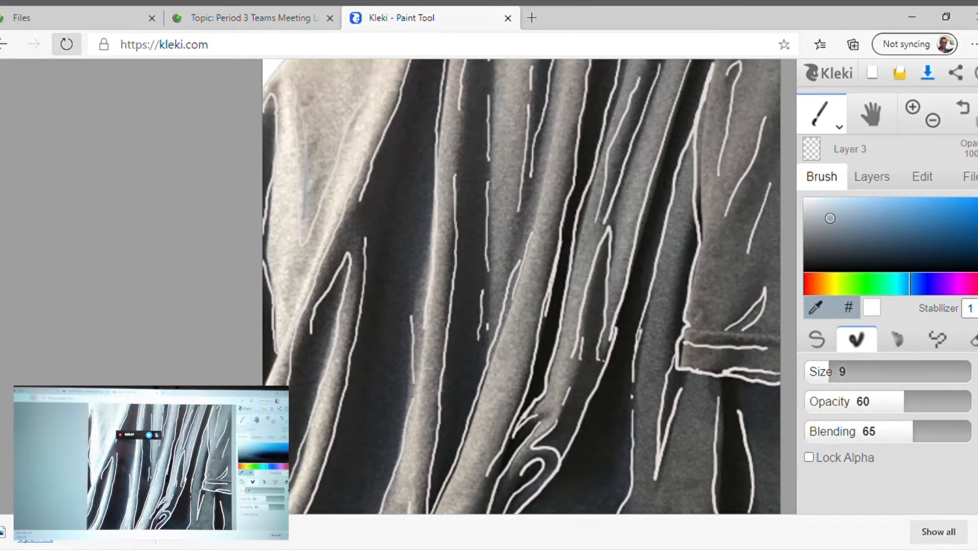
# Step: Enlarge the blending brush to size 29 and fill the central shadow shape of the leftmost light fold with grey-blue
pyautogui.moveTo(834, 372); pyautogui.dragTo(849, 372)
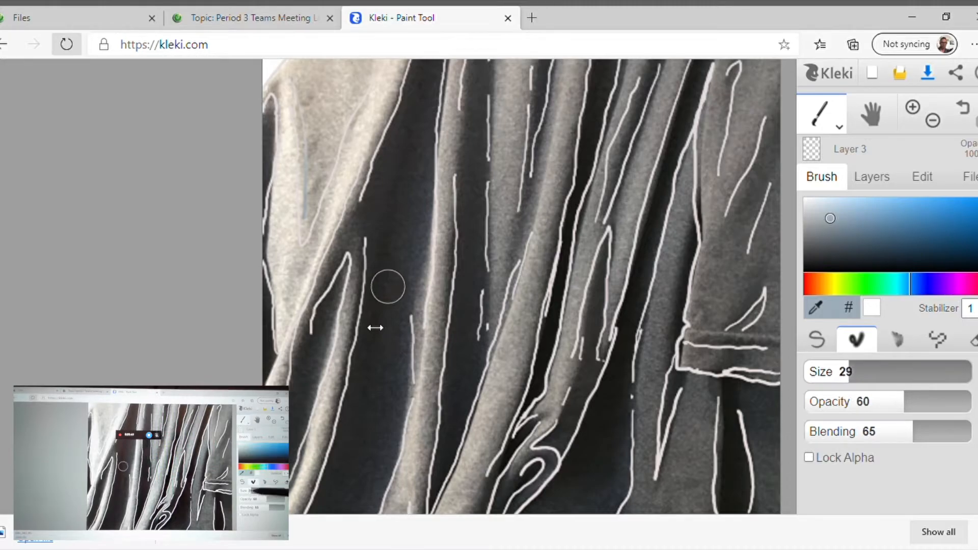
pyautogui.moveTo(301, 80)
pyautogui.mouseDown()
pyautogui.moveTo(318, 160)
pyautogui.moveTo(308, 233)
pyautogui.mouseUp()
pyautogui.moveTo(327, 156)
pyautogui.mouseDown()
pyautogui.moveTo(365, 59)
pyautogui.moveTo(316, 165)
pyautogui.moveTo(306, 67)
pyautogui.moveTo(318, 57)
pyautogui.moveTo(358, 62)
pyautogui.moveTo(330, 93)
pyautogui.moveTo(317, 66)
pyautogui.moveTo(338, 77)
pyautogui.moveTo(322, 136)
pyautogui.mouseUp()
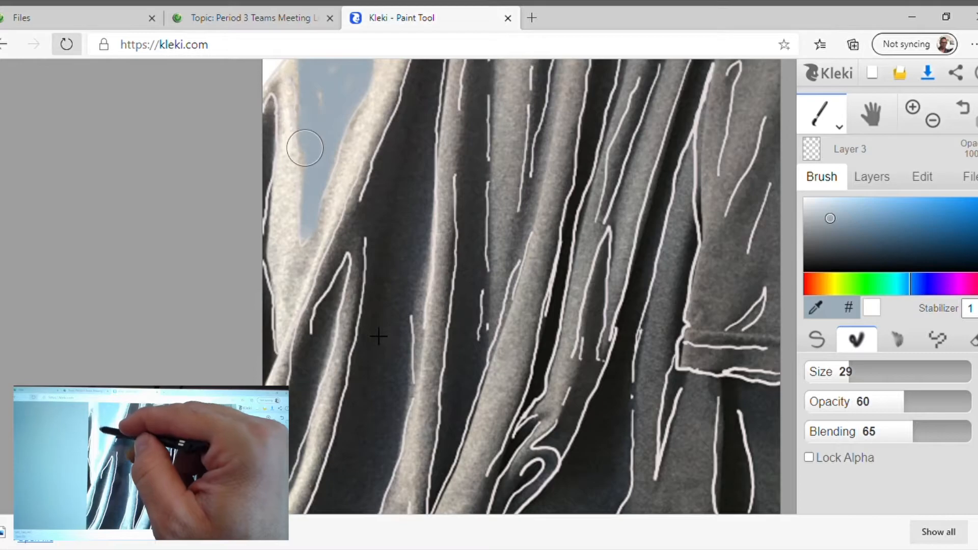
# Step: Choose a lighter grey-blue and paint a pale band along the left side of the filled shadow shape
pyautogui.click(823, 206)
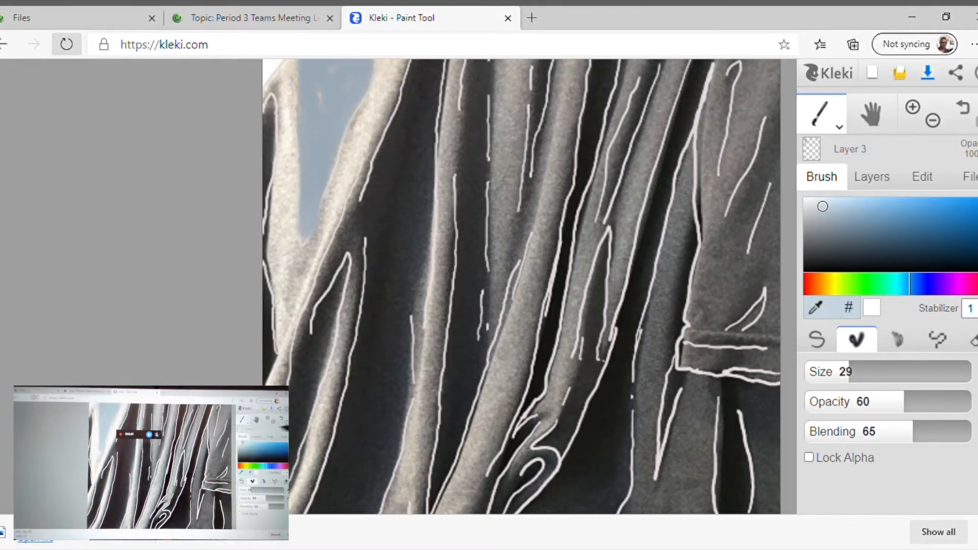
pyautogui.scroll(5, 397, 286)
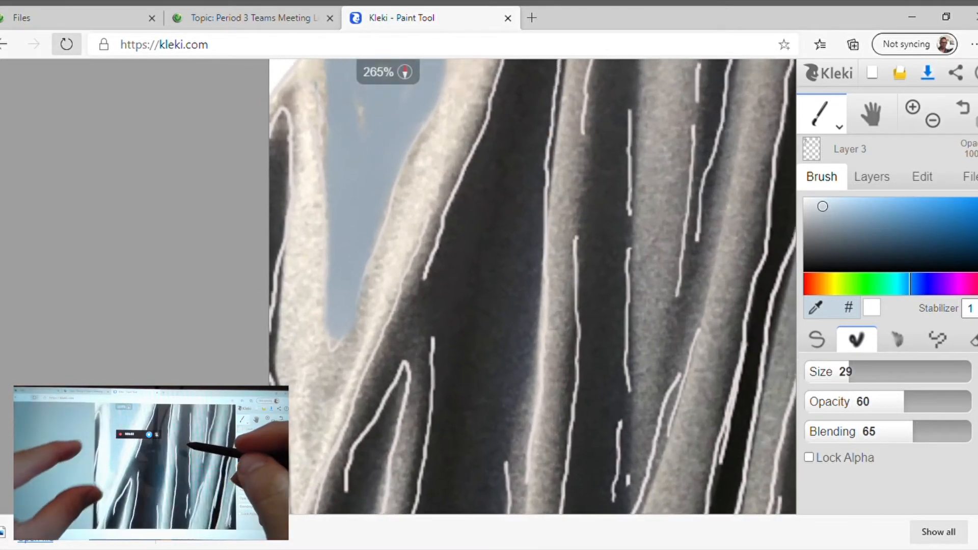
pyautogui.scroll(1, 398, 286)
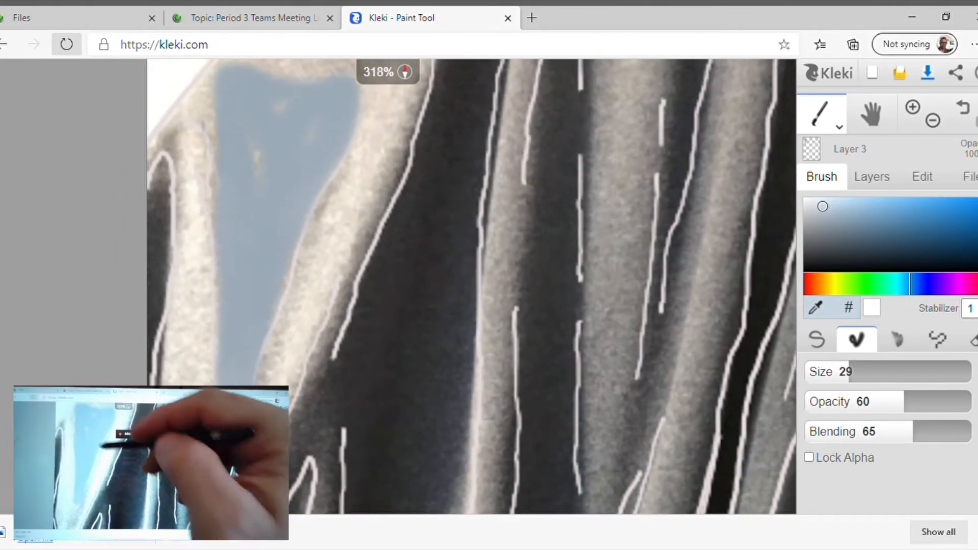
pyautogui.moveTo(200, 88)
pyautogui.mouseDown()
pyautogui.moveTo(213, 374)
pyautogui.moveTo(193, 415)
pyautogui.moveTo(181, 351)
pyautogui.moveTo(193, 255)
pyautogui.moveTo(187, 120)
pyautogui.moveTo(204, 90)
pyautogui.moveTo(212, 378)
pyautogui.mouseUp()
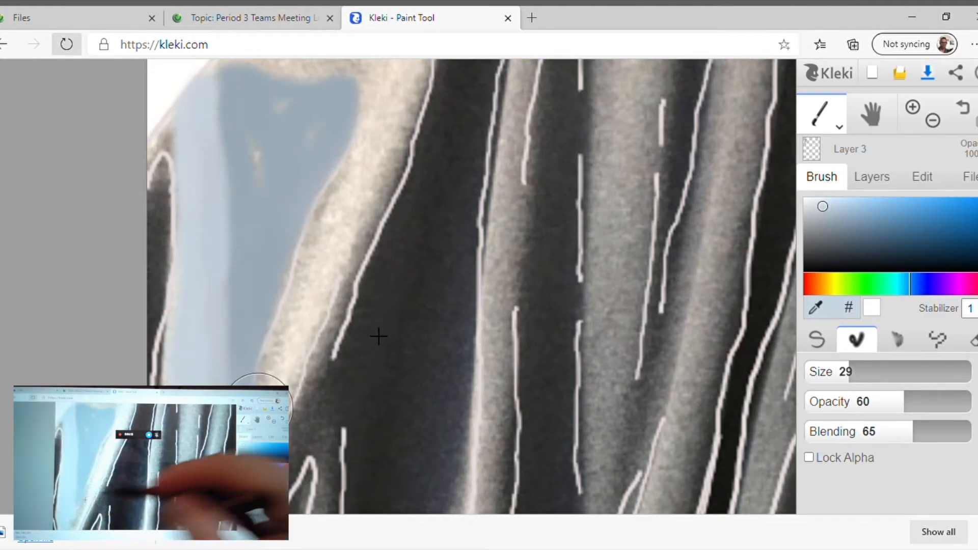
# Step: Switch to the sketchy brush at size 3 and blend strokes along the right edge of the grey-blue shape
pyautogui.click(897, 340)
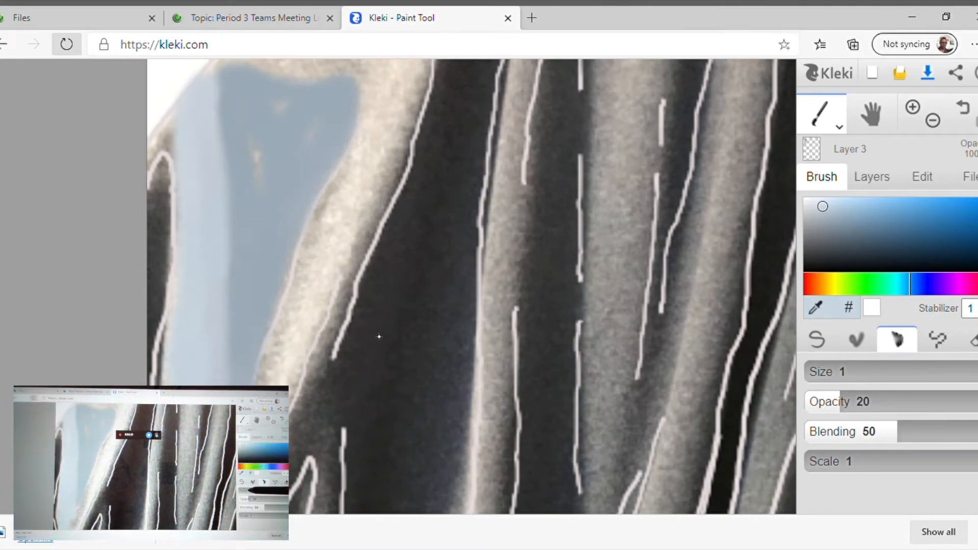
pyautogui.click(842, 372)
pyautogui.moveTo(832, 372); pyautogui.dragTo(824, 372)
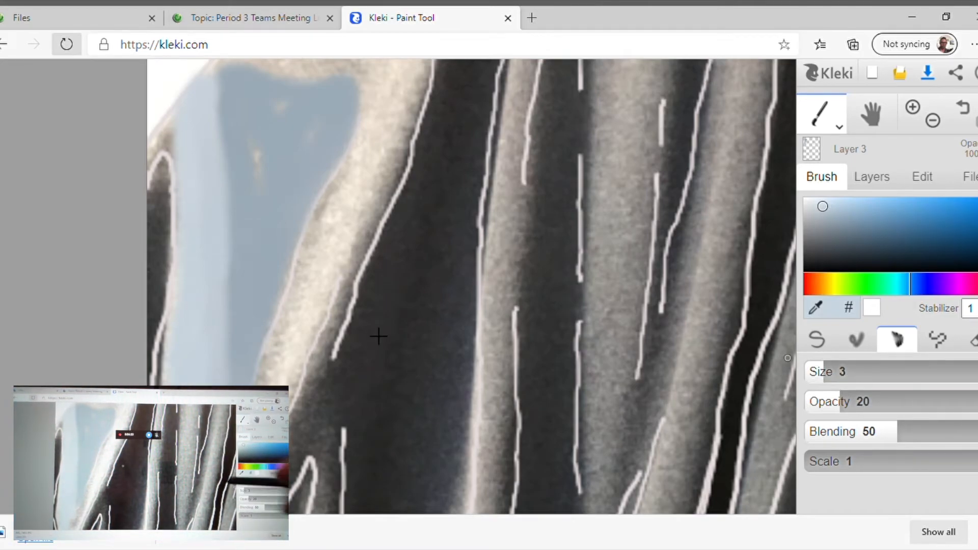
pyautogui.moveTo(312, 246)
pyautogui.mouseDown()
pyautogui.moveTo(263, 372)
pyautogui.moveTo(282, 304)
pyautogui.mouseUp()
pyautogui.moveTo(327, 194); pyautogui.dragTo(294, 272)
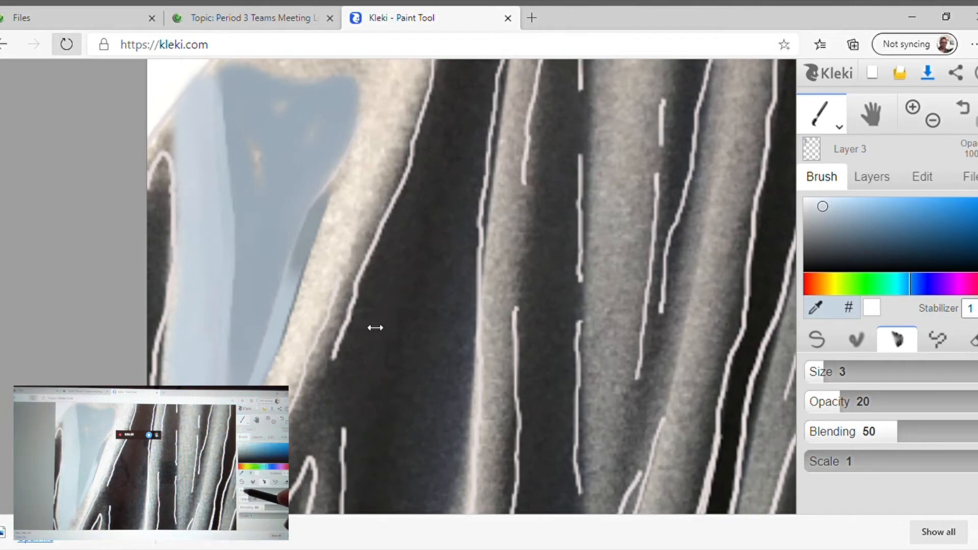
# Step: Raise the sketchy brush to size 4.9 and shade the light fold's right band, adding darker grey-blue towards its lower end
pyautogui.moveTo(824, 372); pyautogui.dragTo(841, 372)
pyautogui.moveTo(386, 79)
pyautogui.mouseDown()
pyautogui.moveTo(375, 140)
pyautogui.moveTo(320, 262)
pyautogui.moveTo(329, 211)
pyautogui.moveTo(412, 63)
pyautogui.moveTo(382, 191)
pyautogui.moveTo(299, 364)
pyautogui.mouseUp()
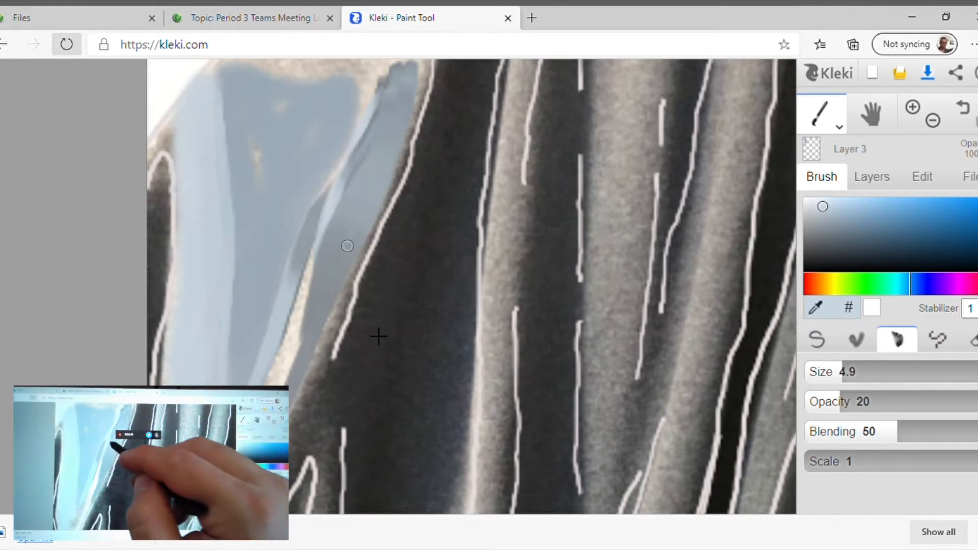
pyautogui.click(814, 223)
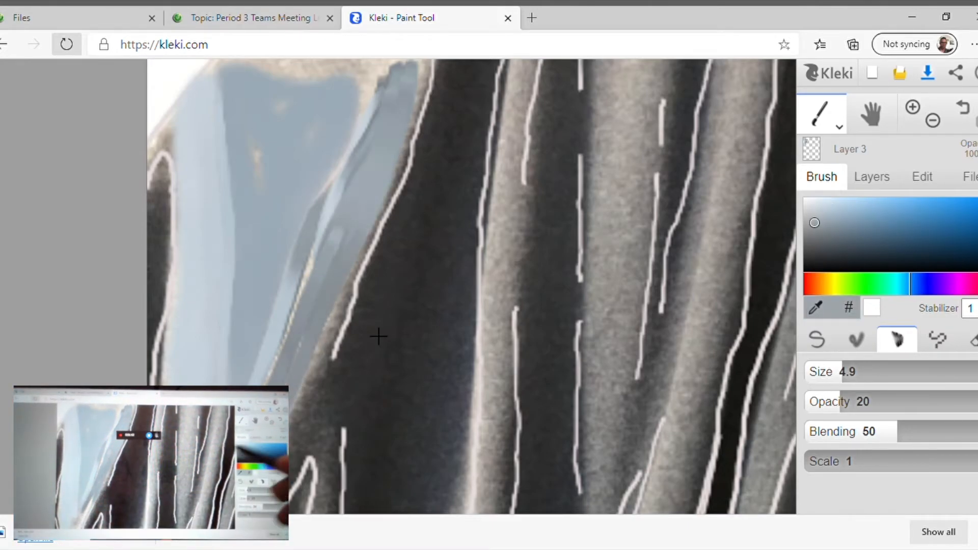
pyautogui.moveTo(284, 362)
pyautogui.mouseDown()
pyautogui.moveTo(331, 220)
pyautogui.moveTo(296, 408)
pyautogui.moveTo(236, 499)
pyautogui.mouseUp()
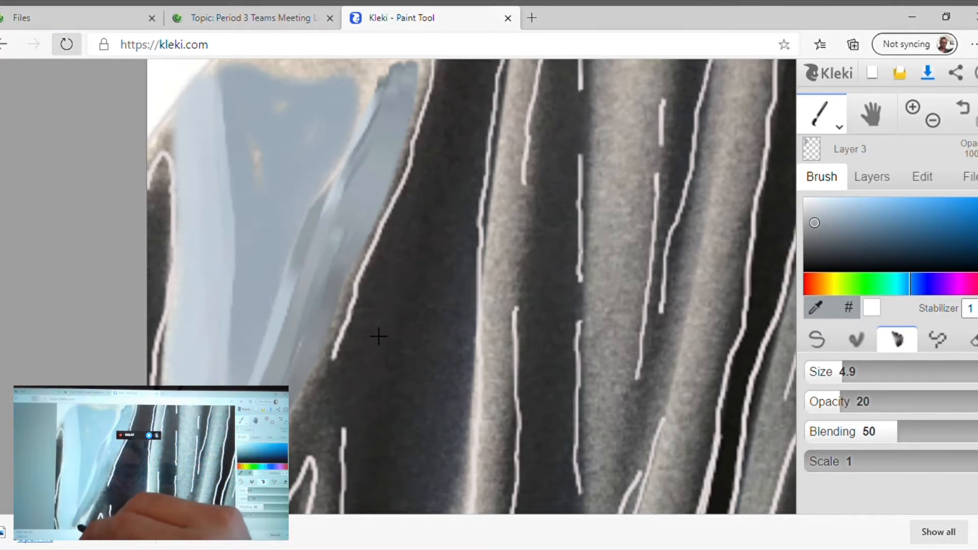
# Step: Cover the top of the light fold with pale blue-grey and near-white highlights running down its right side
pyautogui.scroll(-2, 379, 336)
pyautogui.moveTo(457, 302)
pyautogui.mouseDown()
pyautogui.moveTo(450, 324)
pyautogui.moveTo(379, 336)
pyautogui.mouseUp()
pyautogui.click(812, 209)
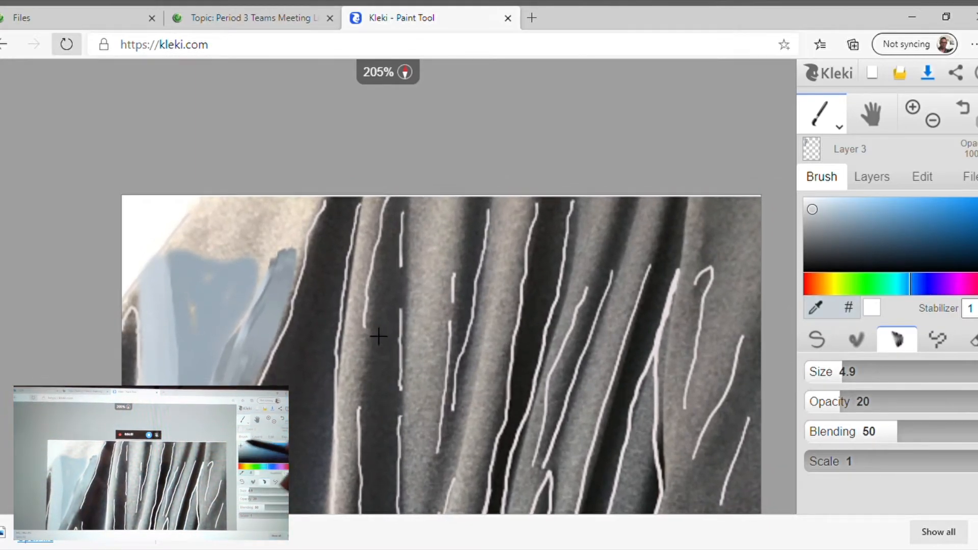
pyautogui.moveTo(164, 255); pyautogui.dragTo(214, 200)
pyautogui.moveTo(215, 200)
pyautogui.mouseDown()
pyautogui.moveTo(194, 261)
pyautogui.moveTo(219, 268)
pyautogui.moveTo(205, 271)
pyautogui.moveTo(289, 237)
pyautogui.moveTo(283, 255)
pyautogui.moveTo(234, 208)
pyautogui.moveTo(284, 204)
pyautogui.moveTo(231, 217)
pyautogui.moveTo(211, 205)
pyautogui.moveTo(309, 202)
pyautogui.moveTo(247, 217)
pyautogui.moveTo(307, 209)
pyautogui.moveTo(281, 285)
pyautogui.moveTo(285, 241)
pyautogui.moveTo(265, 282)
pyautogui.moveTo(310, 209)
pyautogui.moveTo(237, 374)
pyautogui.moveTo(308, 211)
pyautogui.moveTo(230, 256)
pyautogui.moveTo(239, 238)
pyautogui.moveTo(231, 206)
pyautogui.moveTo(312, 207)
pyautogui.moveTo(252, 331)
pyautogui.moveTo(280, 304)
pyautogui.moveTo(264, 294)
pyautogui.moveTo(237, 344)
pyautogui.moveTo(221, 264)
pyautogui.moveTo(190, 255)
pyautogui.moveTo(221, 254)
pyautogui.moveTo(214, 217)
pyautogui.moveTo(190, 260)
pyautogui.moveTo(225, 280)
pyautogui.mouseUp()
pyautogui.click(808, 203)
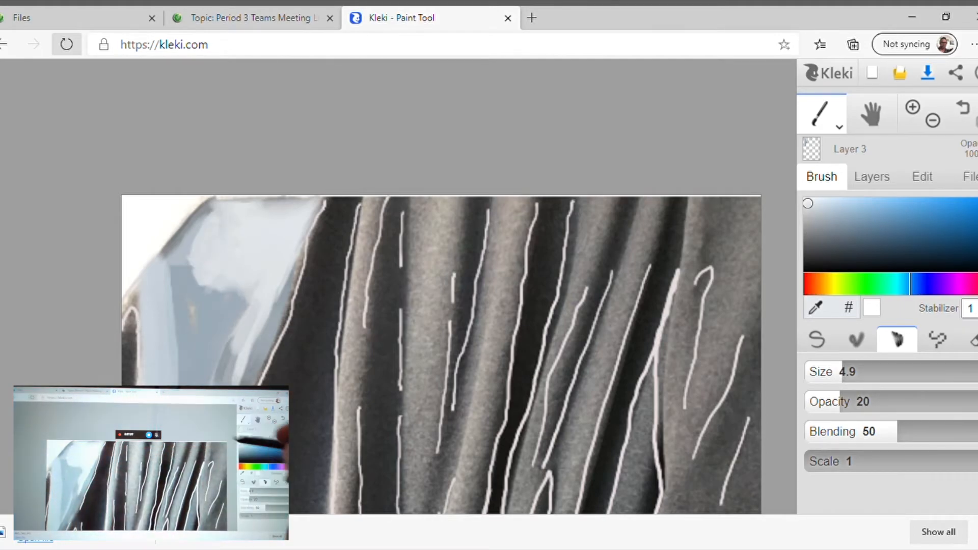
# Step: Choose a dark grey-blue and fill the rounded dark shape at the photo's left edge
pyautogui.click(811, 235)
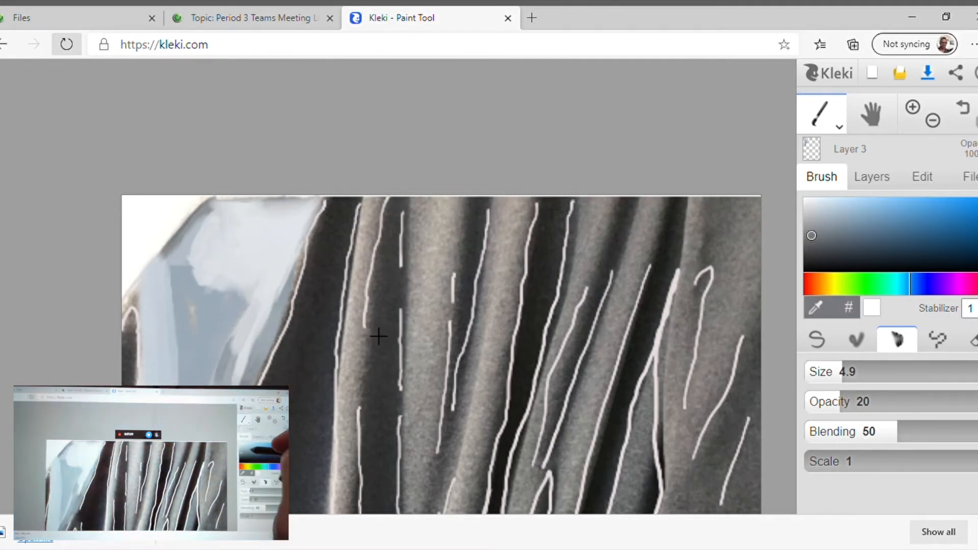
pyautogui.click(827, 239)
pyautogui.scroll(5, 250, 367)
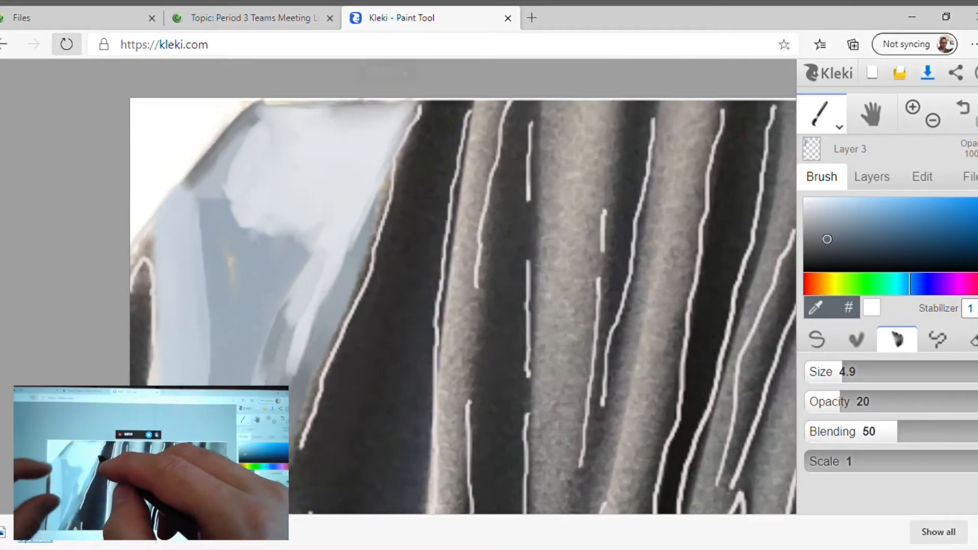
pyautogui.scroll(2, 514, 285)
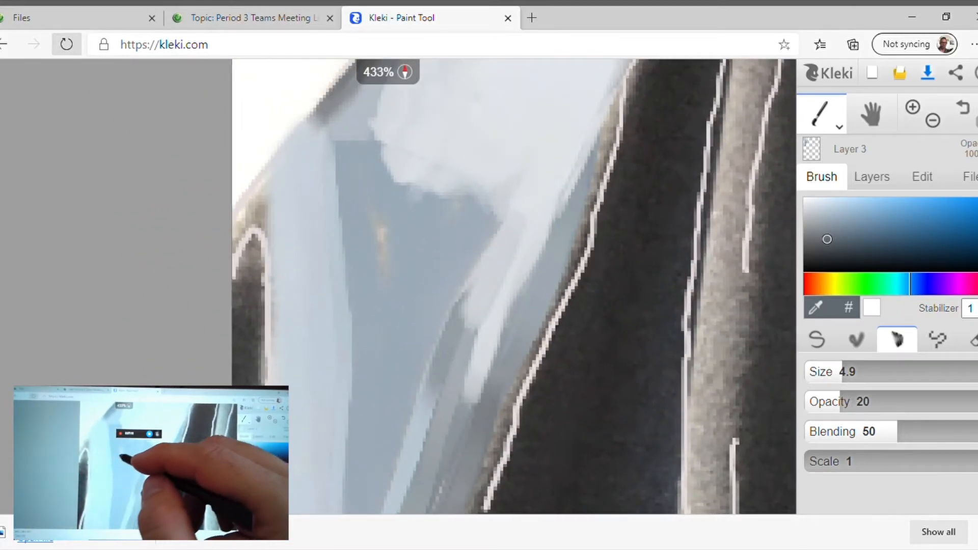
pyautogui.moveTo(253, 246)
pyautogui.mouseDown()
pyautogui.moveTo(238, 315)
pyautogui.moveTo(257, 250)
pyautogui.moveTo(257, 355)
pyautogui.moveTo(250, 281)
pyautogui.mouseUp()
pyautogui.moveTo(250, 375)
pyautogui.mouseDown()
pyautogui.moveTo(248, 349)
pyautogui.moveTo(259, 341)
pyautogui.mouseUp()
pyautogui.moveTo(251, 251); pyautogui.dragTo(250, 336)
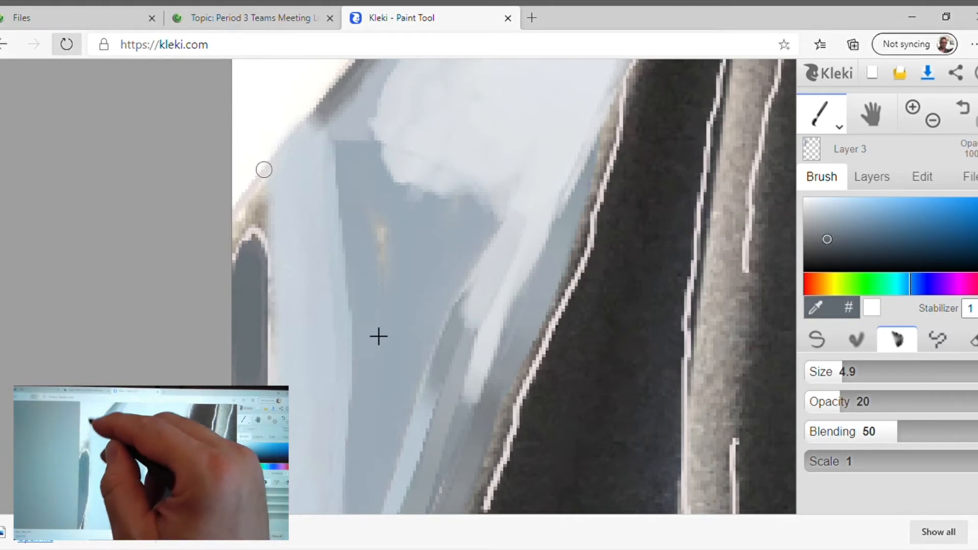
# Step: Sample the painted grey-blue and blend it along the fold's slanted upper-left edge and over the dark shape's rounded top
pyautogui.keyDown('alt'); pyautogui.click(378, 336); pyautogui.keyUp('alt')
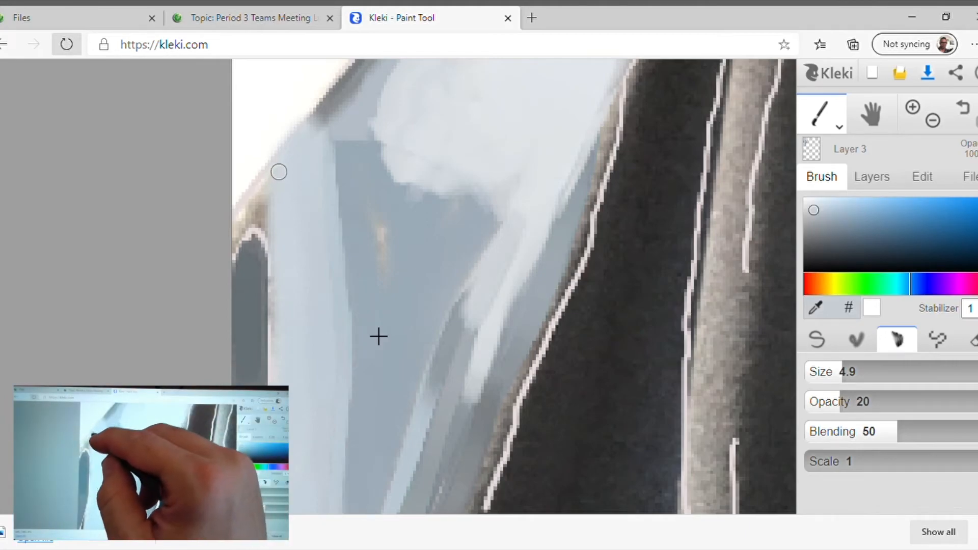
pyautogui.moveTo(240, 224); pyautogui.dragTo(357, 69)
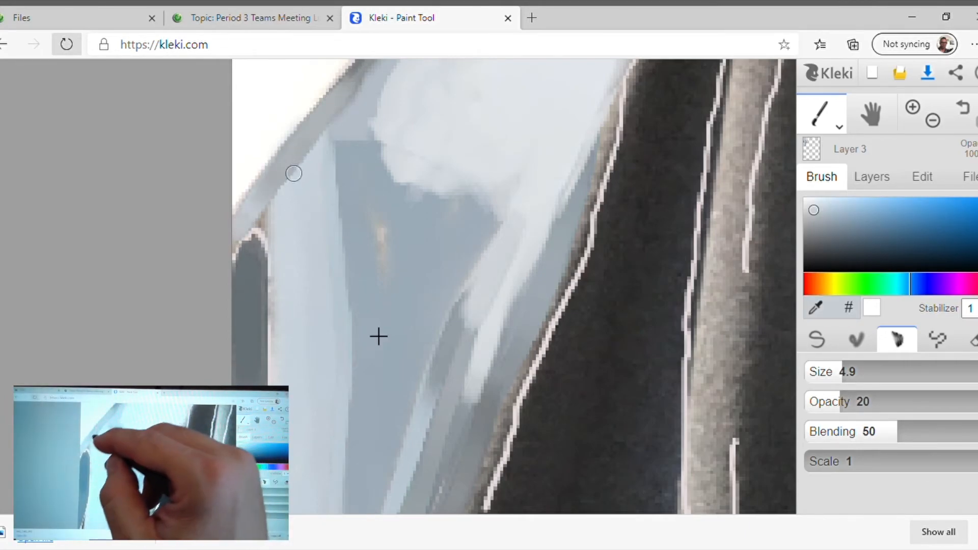
pyautogui.moveTo(248, 223)
pyautogui.mouseDown()
pyautogui.moveTo(234, 254)
pyautogui.moveTo(267, 235)
pyautogui.moveTo(272, 305)
pyautogui.mouseUp()
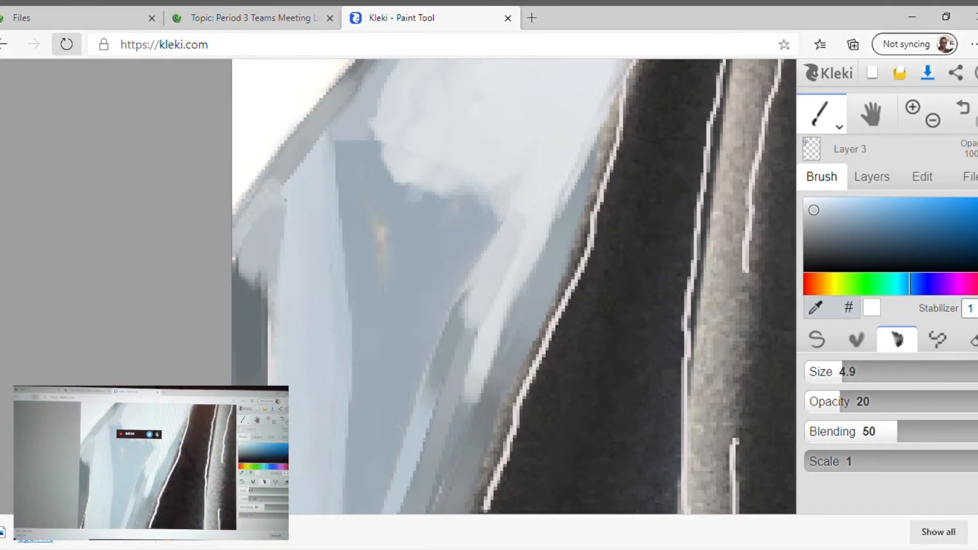
# Step: Check the painted fold by fading the photo layer to an opacity of 0, and restore it to 100
pyautogui.click(872, 177)
pyautogui.moveTo(975, 301); pyautogui.dragTo(840, 301)
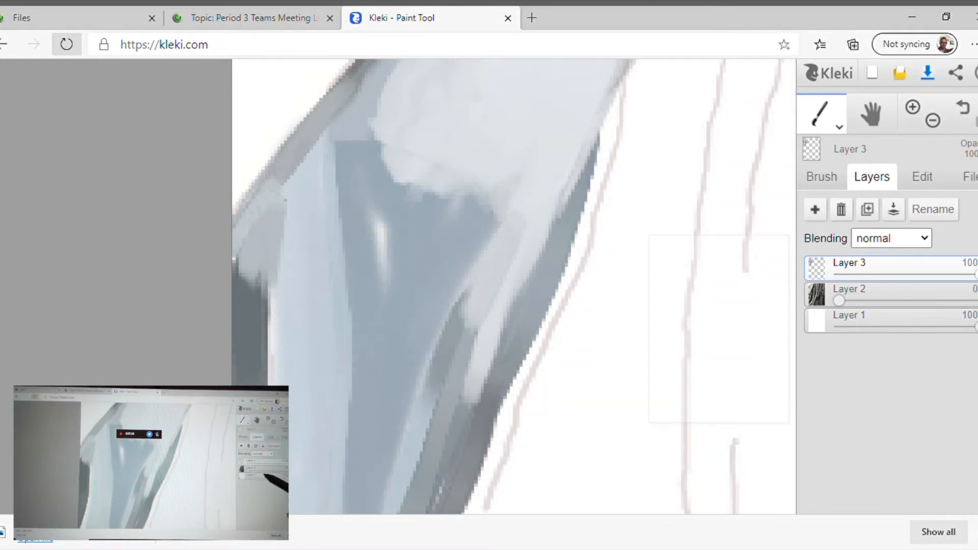
pyautogui.scroll(-5, 255, 285)
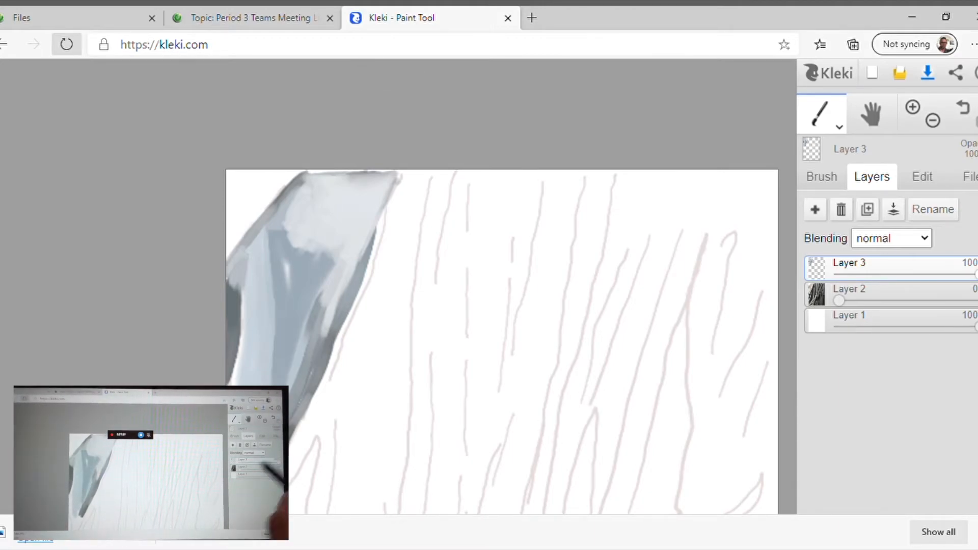
pyautogui.moveTo(839, 301); pyautogui.dragTo(975, 301)
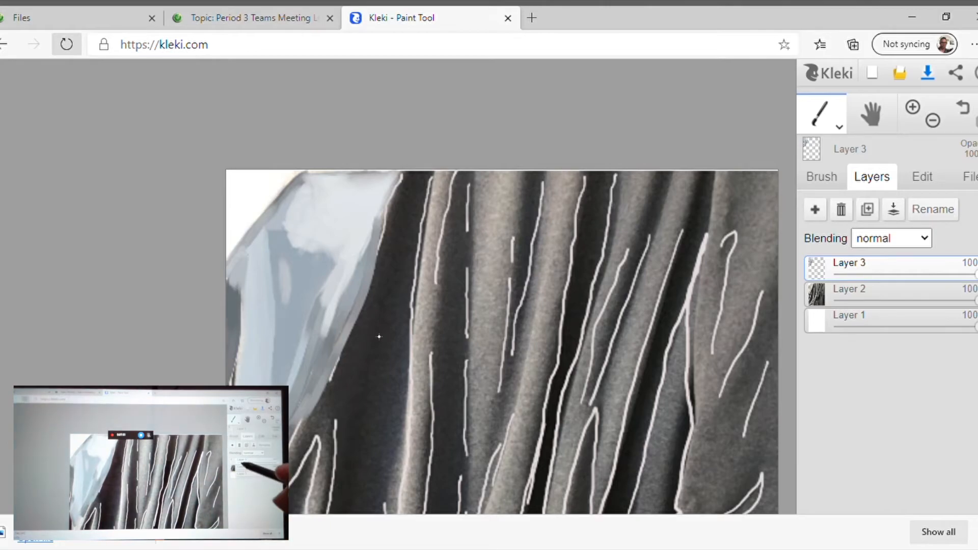
# Step: Switch back to the blending brush and lay a dark grey-blue stroke along the shadow beside the light fold's right edge
pyautogui.click(822, 177)
pyautogui.click(857, 340)
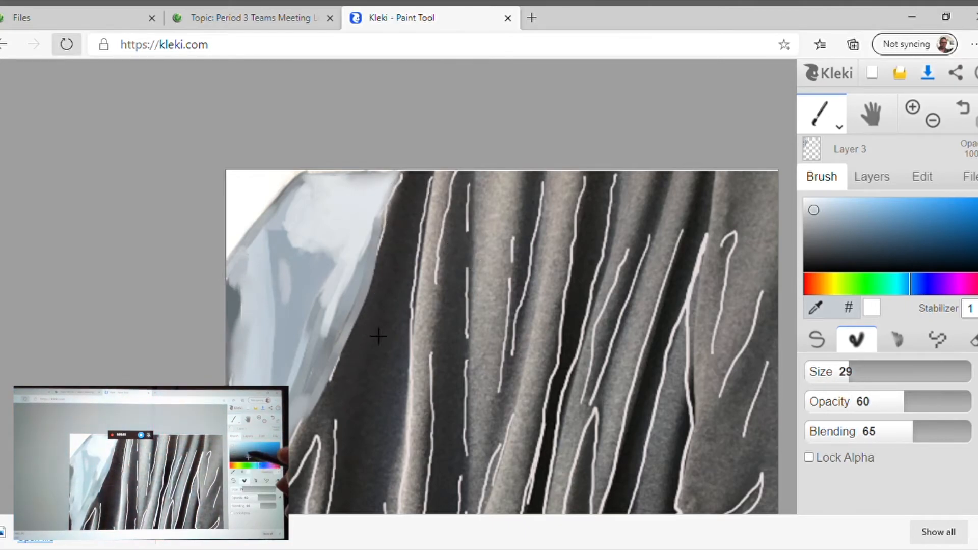
pyautogui.click(820, 245)
pyautogui.moveTo(407, 199); pyautogui.dragTo(355, 357)
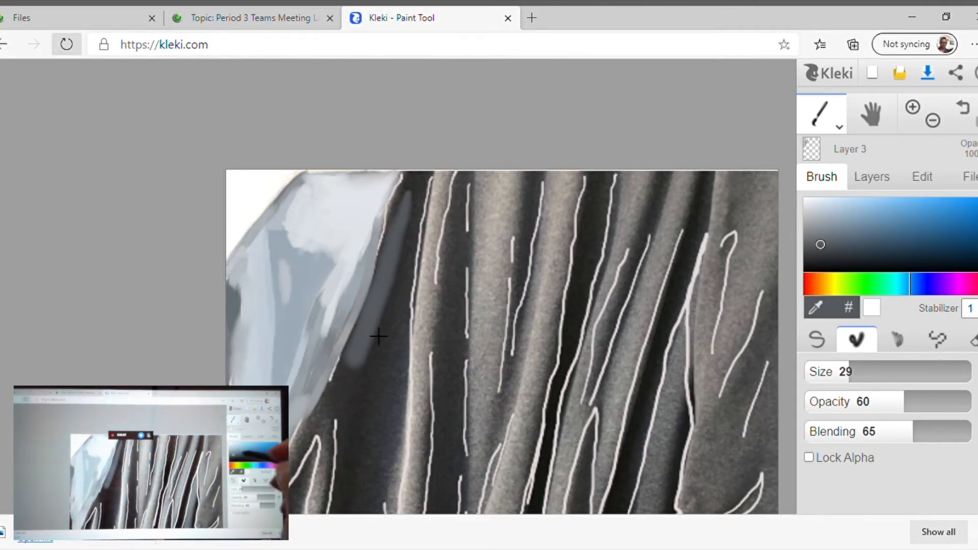
# Step: Choose a near-black blue-grey and fill the wide dark shadow between the light fold and the next narrow fold
pyautogui.click(827, 256)
pyautogui.moveTo(408, 205)
pyautogui.mouseDown()
pyautogui.moveTo(338, 386)
pyautogui.moveTo(389, 249)
pyautogui.moveTo(393, 201)
pyautogui.mouseUp()
pyautogui.scroll(10, 387, 255)
pyautogui.scroll(-3, 387, 285)
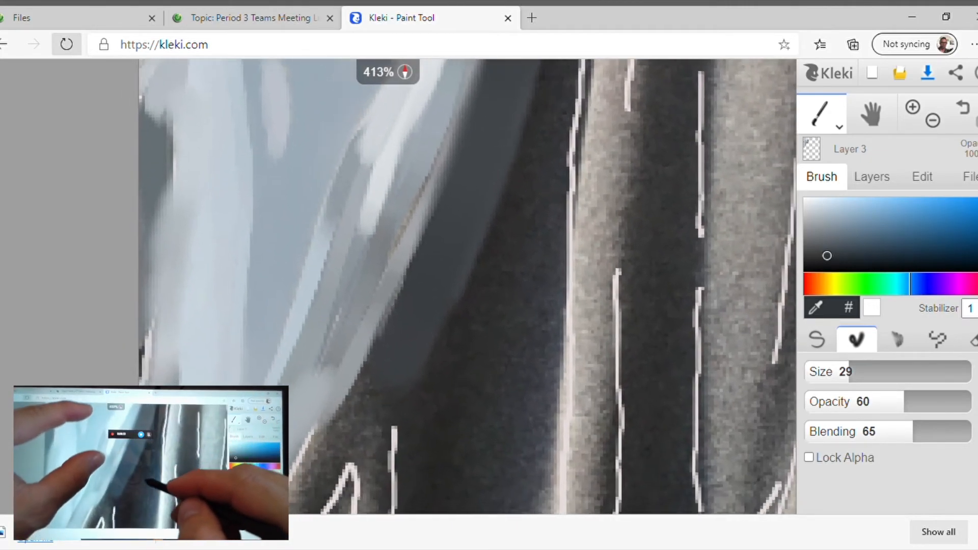
pyautogui.moveTo(417, 265)
pyautogui.mouseDown()
pyautogui.moveTo(328, 463)
pyautogui.moveTo(360, 416)
pyautogui.moveTo(376, 447)
pyautogui.moveTo(431, 318)
pyautogui.moveTo(445, 492)
pyautogui.moveTo(455, 346)
pyautogui.moveTo(484, 248)
pyautogui.moveTo(474, 474)
pyautogui.moveTo(502, 389)
pyautogui.moveTo(525, 248)
pyautogui.mouseUp()
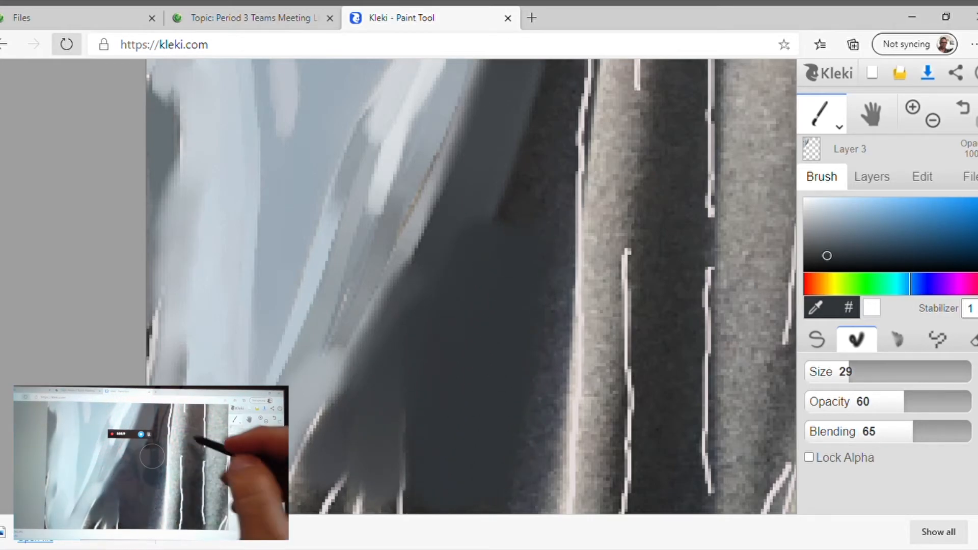
pyautogui.scroll(-5, 510, 306)
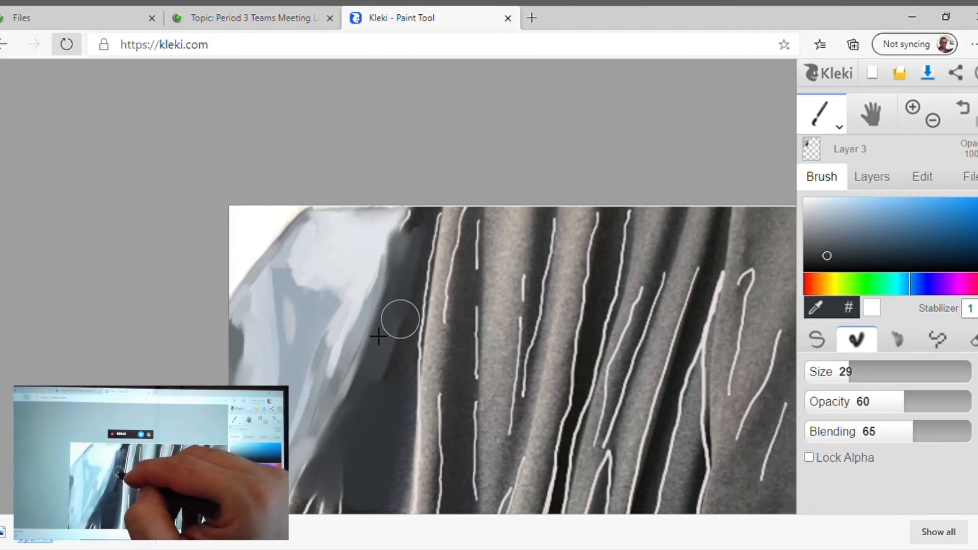
pyautogui.moveTo(420, 260)
pyautogui.mouseDown()
pyautogui.moveTo(428, 216)
pyautogui.moveTo(406, 230)
pyautogui.moveTo(431, 210)
pyautogui.moveTo(415, 263)
pyautogui.moveTo(400, 457)
pyautogui.mouseUp()
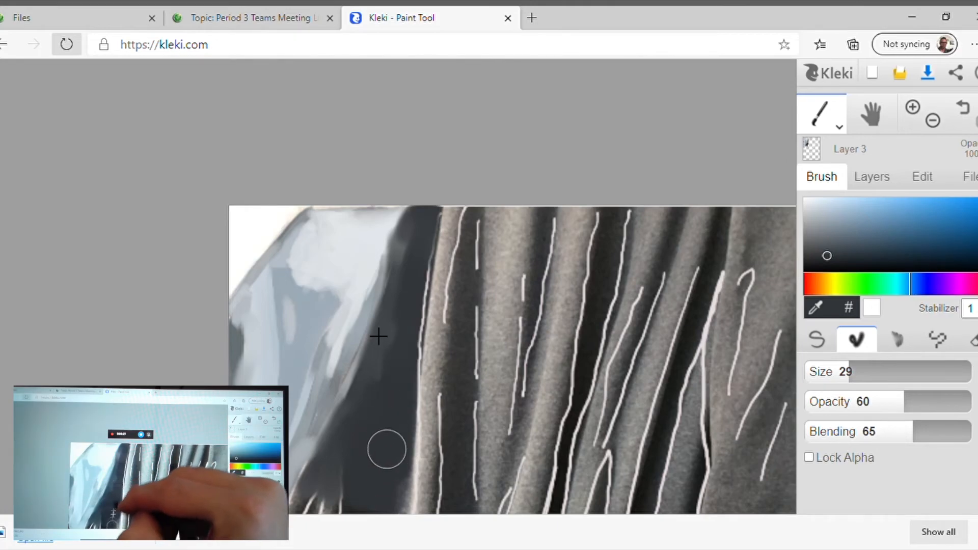
pyautogui.moveTo(410, 321); pyautogui.dragTo(399, 477)
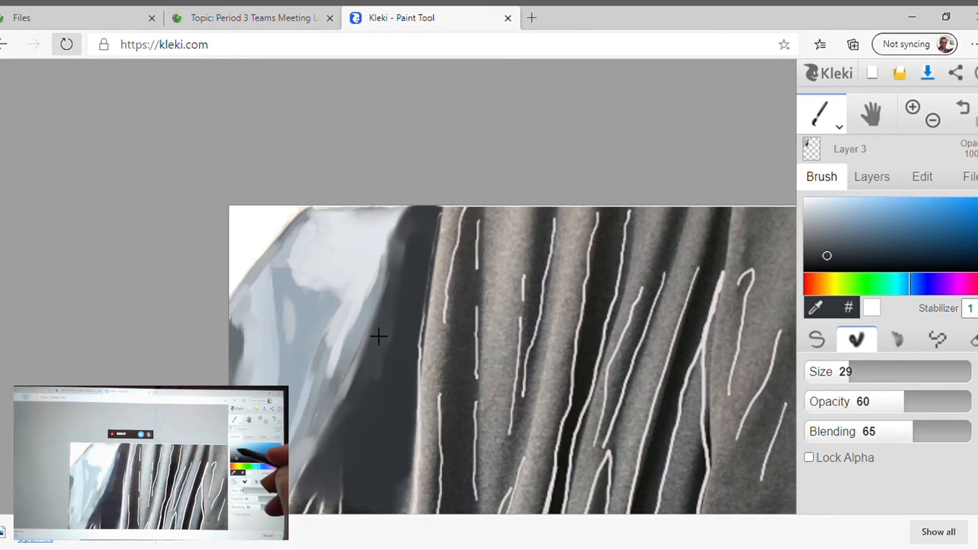
# Step: Reduce the blending brush to size 12 and paint the upper part of the narrow fold in mid and lighter grey-blue
pyautogui.click(825, 223)
pyautogui.moveTo(849, 372); pyautogui.dragTo(831, 372)
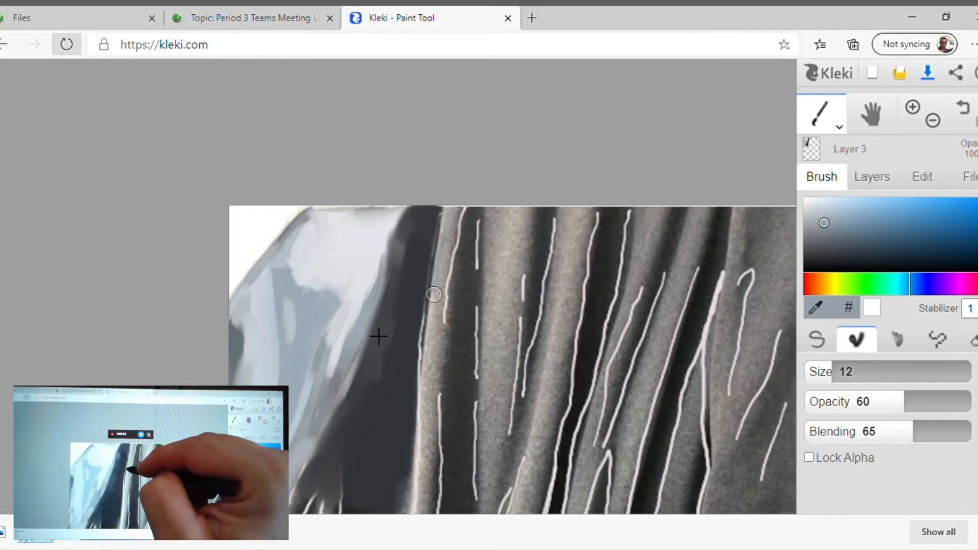
pyautogui.moveTo(439, 242); pyautogui.dragTo(444, 232)
pyautogui.click(823, 210)
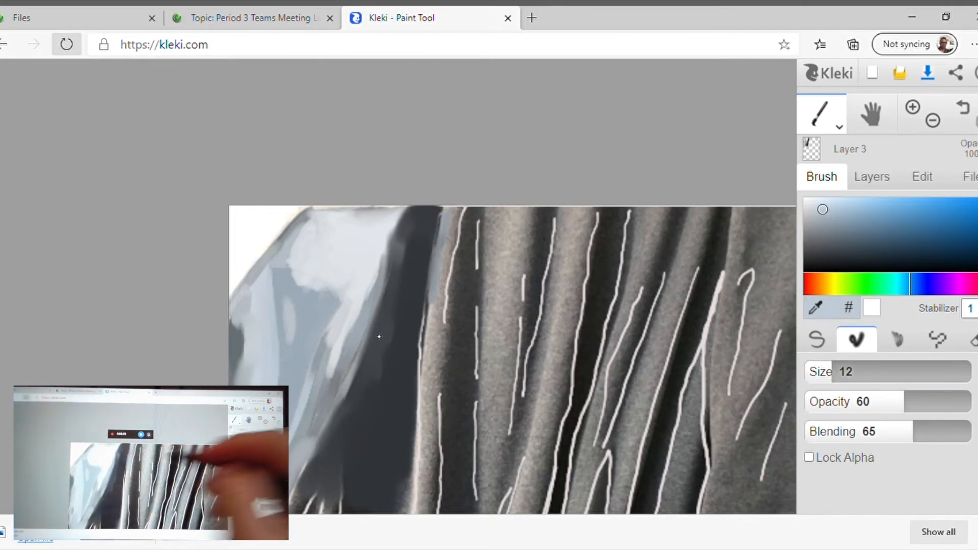
pyautogui.moveTo(429, 295)
pyautogui.mouseDown()
pyautogui.moveTo(422, 389)
pyautogui.moveTo(438, 265)
pyautogui.mouseUp()
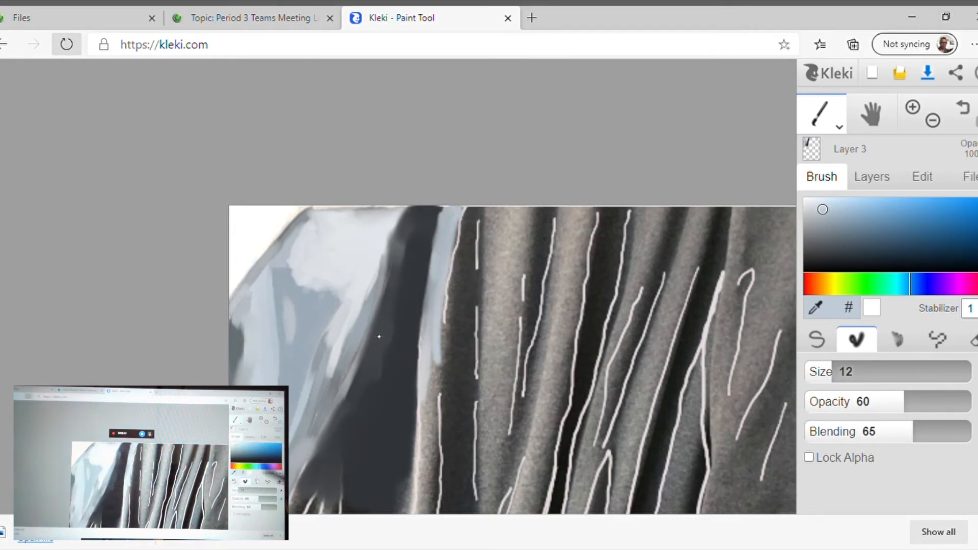
# Step: Check the painted shadow and narrow fold by fading the photo layer to an opacity of 2
pyautogui.click(872, 177)
pyautogui.moveTo(975, 301); pyautogui.dragTo(840, 300)
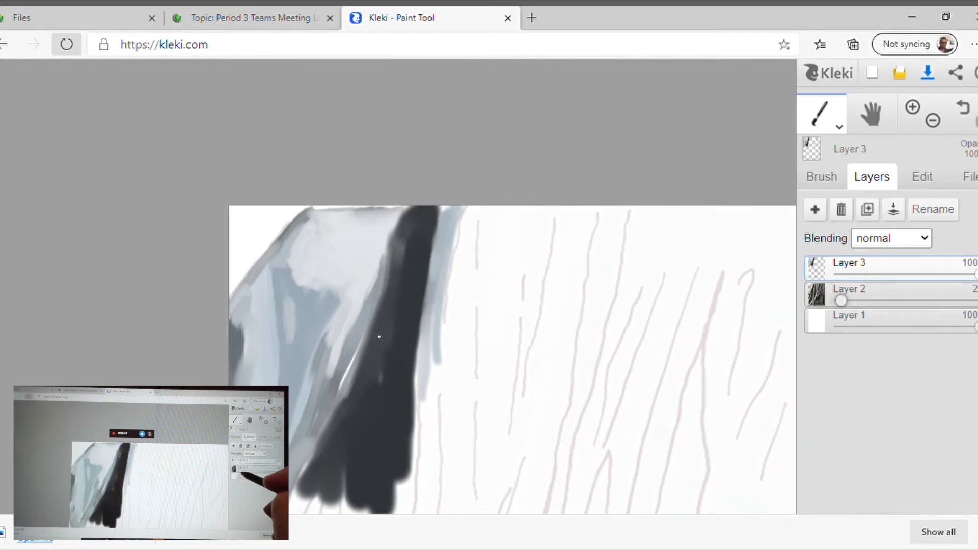
# Step: Restore the photo layer's opacity to 100 and bring the whole drapery image into view
pyautogui.moveTo(850, 301); pyautogui.dragTo(974, 301)
pyautogui.scroll(-5, 138, 280)
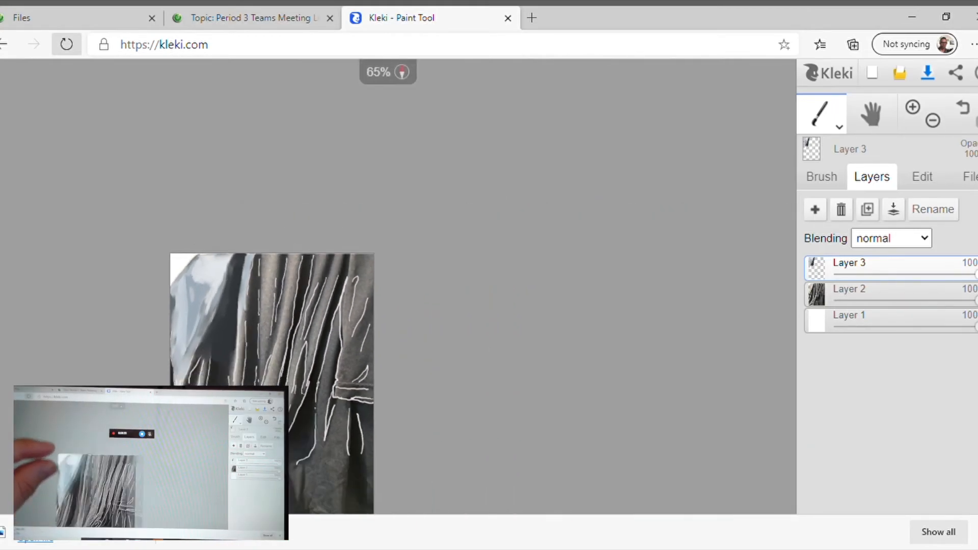
pyautogui.scroll(2, 204, 230)
pyautogui.scroll(-2, 378, 336)
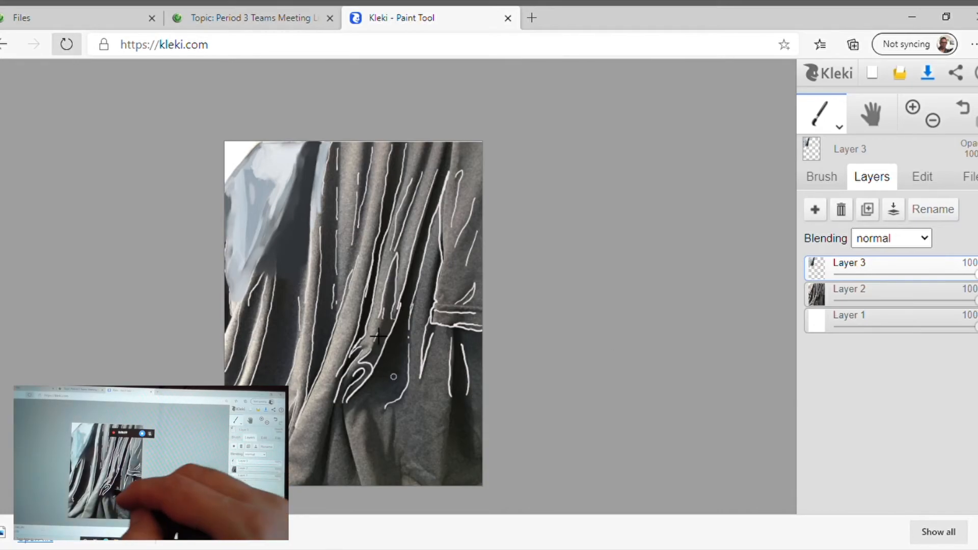
# Step: Trace additional white fold outlines across the lower drapery with a white pen brush, size 4.3 and opacity 100
pyautogui.click(822, 176)
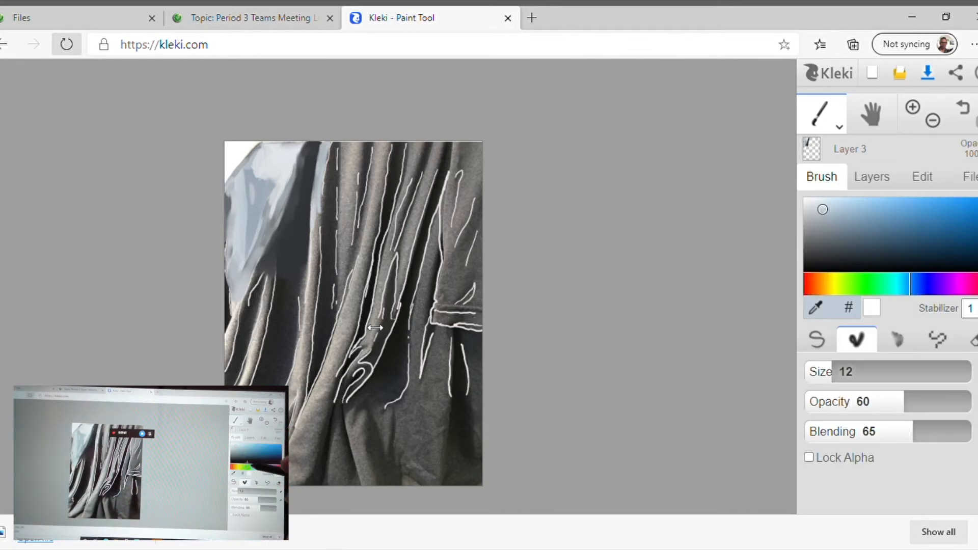
pyautogui.click(808, 204)
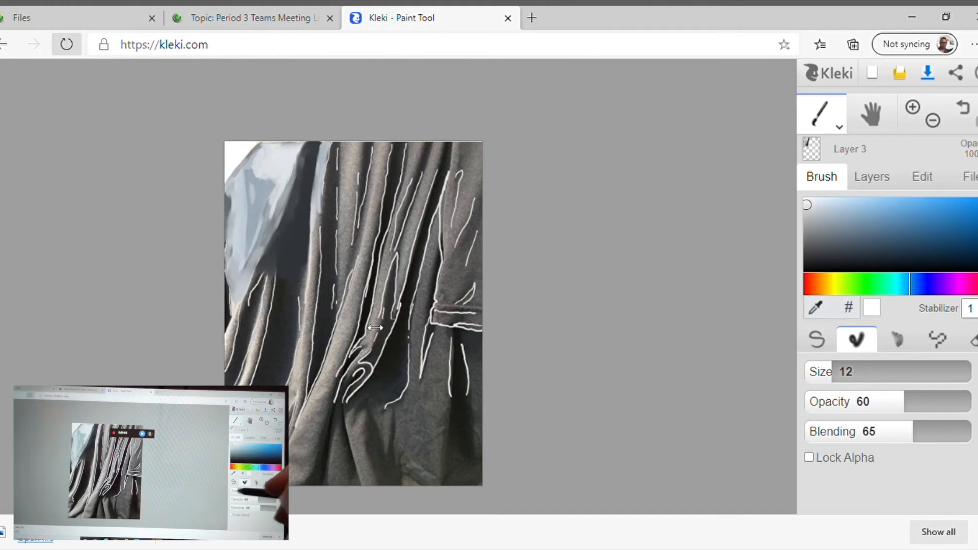
pyautogui.click(817, 339)
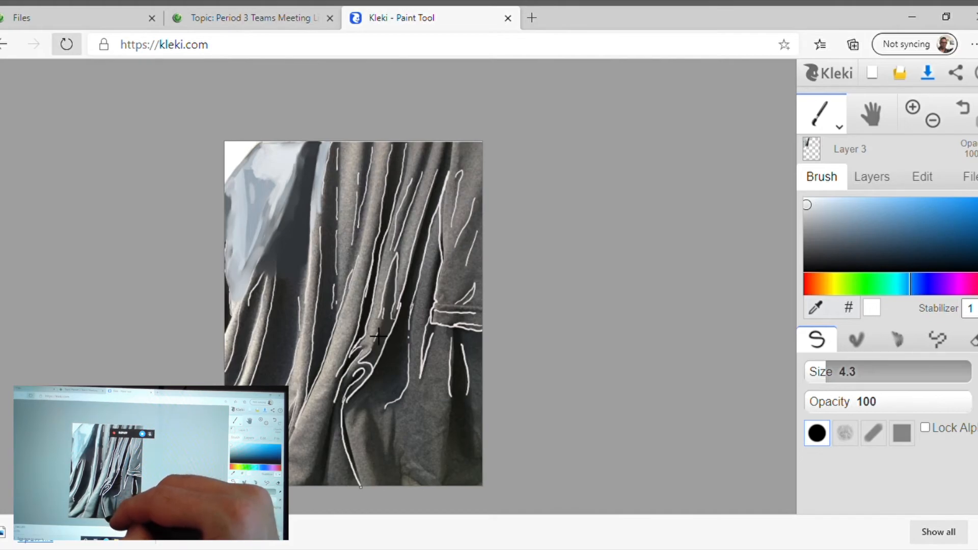
pyautogui.moveTo(361, 488); pyautogui.dragTo(344, 433)
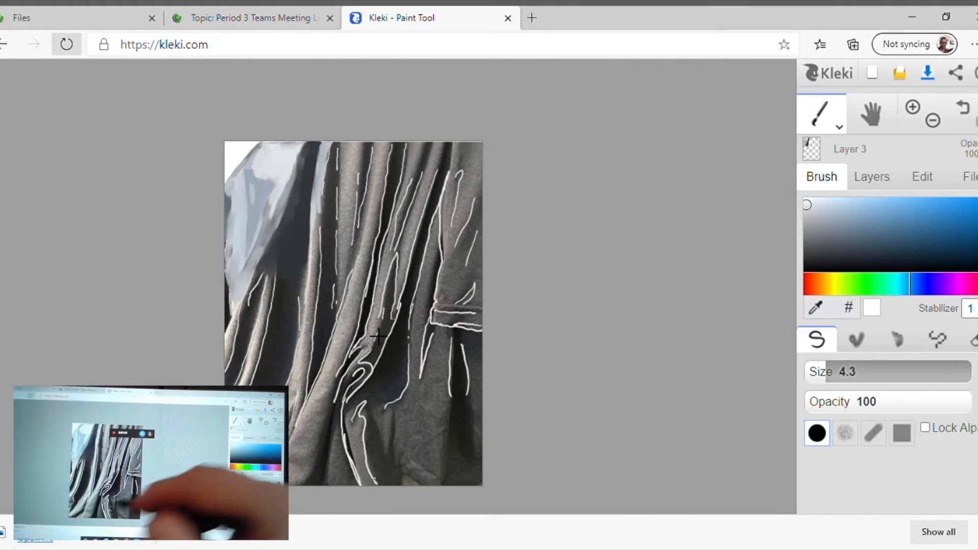
pyautogui.moveTo(437, 485); pyautogui.dragTo(445, 463)
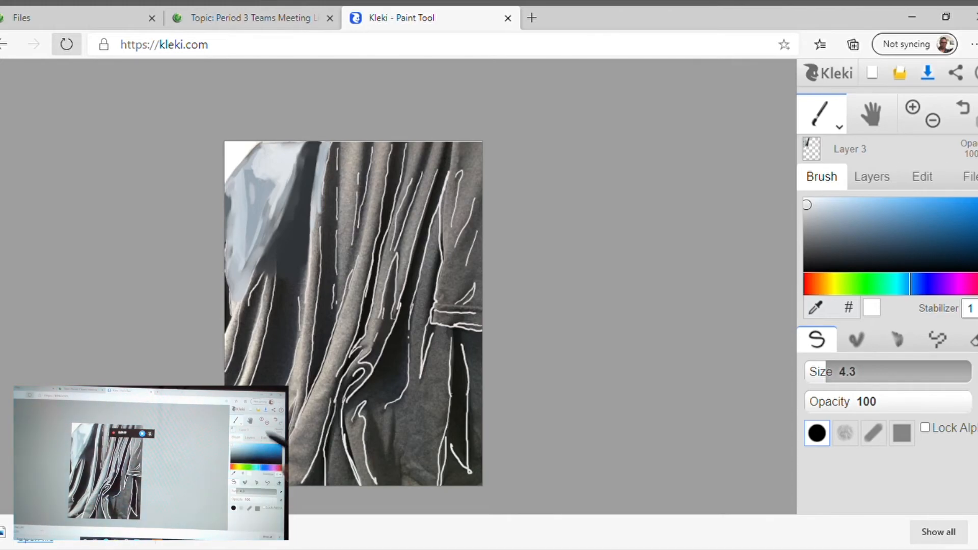
# Step: Check the traced outlines and painted folds by fading the photo layer to an opacity of 0
pyautogui.click(872, 177)
pyautogui.moveTo(974, 301); pyautogui.dragTo(839, 301)
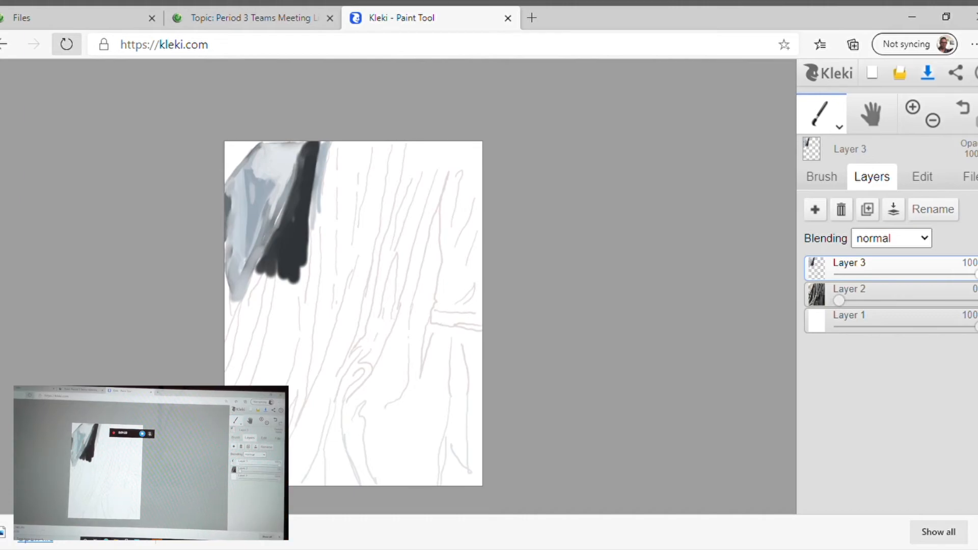
pyautogui.scroll(5, 225, 230)
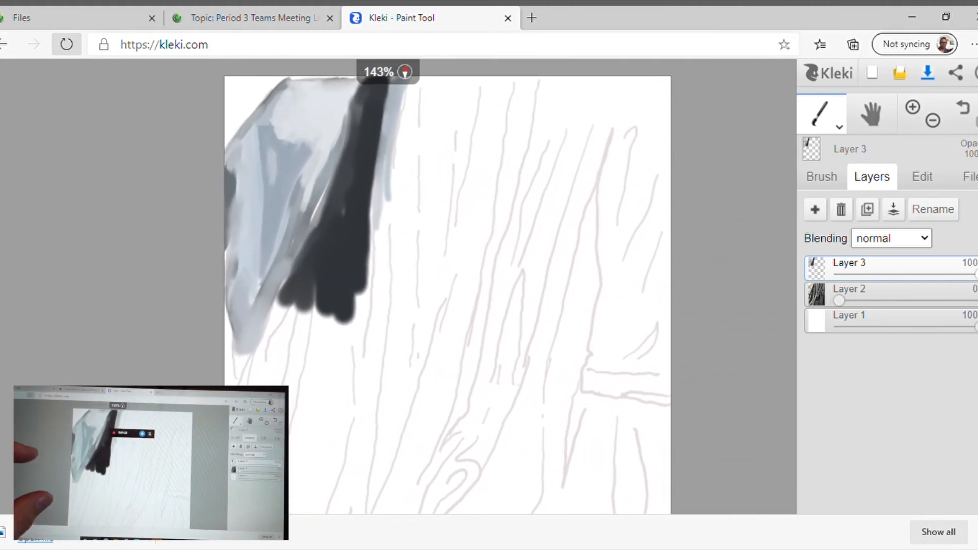
pyautogui.scroll(1, 449, 285)
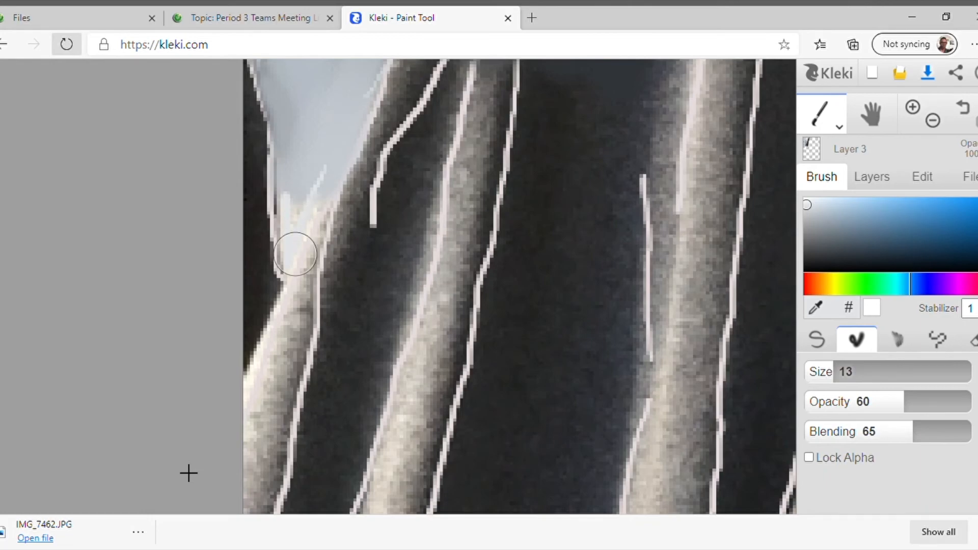
# Step: Paint the lower tip of the light fold near-white with the size 13 blending brush, then shade both sides using a sampled near-black
pyautogui.moveTo(295, 258); pyautogui.dragTo(249, 439)
pyautogui.moveTo(262, 511); pyautogui.dragTo(260, 429)
pyautogui.keyDown('alt'); pyautogui.click(245, 81); pyautogui.keyUp('alt')
pyautogui.moveTo(254, 92)
pyautogui.mouseDown()
pyautogui.moveTo(267, 227)
pyautogui.moveTo(255, 81)
pyautogui.mouseUp()
pyautogui.moveTo(420, 71)
pyautogui.mouseDown()
pyautogui.moveTo(364, 190)
pyautogui.moveTo(366, 272)
pyautogui.mouseUp()
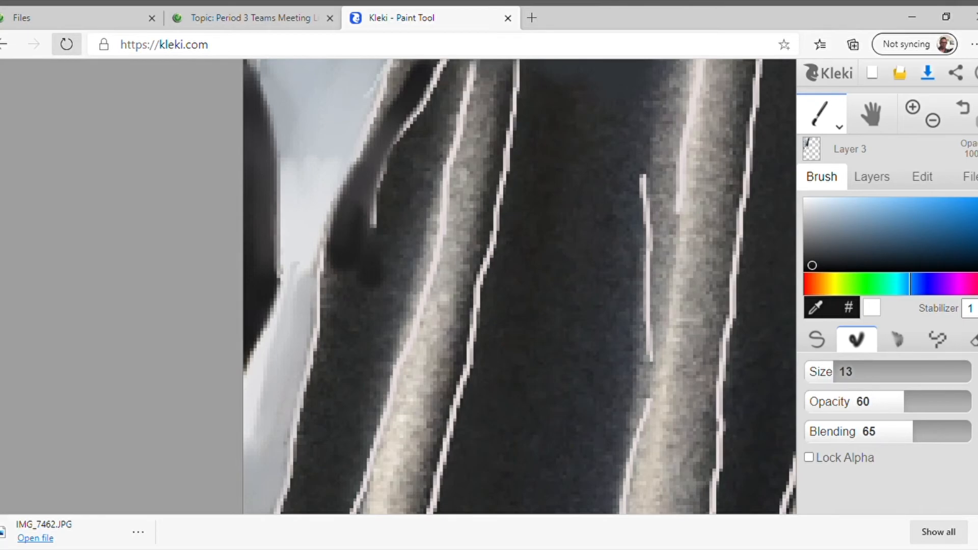
pyautogui.moveTo(451, 66); pyautogui.dragTo(391, 251)
# Step: Paint the next narrow fold with sampled lighter and mid grey tones, varying the blending brush size between strokes
pyautogui.keyDown('alt'); pyautogui.click(344, 146); pyautogui.keyUp('alt')
pyautogui.click(817, 372)
pyautogui.moveTo(440, 64)
pyautogui.mouseDown()
pyautogui.moveTo(374, 236)
pyautogui.moveTo(356, 239)
pyautogui.moveTo(403, 234)
pyautogui.mouseUp()
pyautogui.click(826, 372)
pyautogui.moveTo(461, 66); pyautogui.dragTo(397, 321)
pyautogui.moveTo(453, 71); pyautogui.dragTo(398, 395)
pyautogui.click(839, 372)
pyautogui.keyDown('alt'); pyautogui.click(478, 102); pyautogui.keyUp('alt')
pyautogui.moveTo(478, 102)
pyautogui.mouseDown()
pyautogui.moveTo(413, 433)
pyautogui.moveTo(431, 419)
pyautogui.moveTo(395, 490)
pyautogui.mouseUp()
# Step: Shade the grey fold's right edge and fill the wide shadow beside it in dark grey with the Sketchy brush, size 4.9 and opacity 20
pyautogui.click(898, 340)
pyautogui.moveTo(528, 74); pyautogui.dragTo(472, 393)
pyautogui.keyDown('alt'); pyautogui.click(520, 171); pyautogui.keyUp('alt')
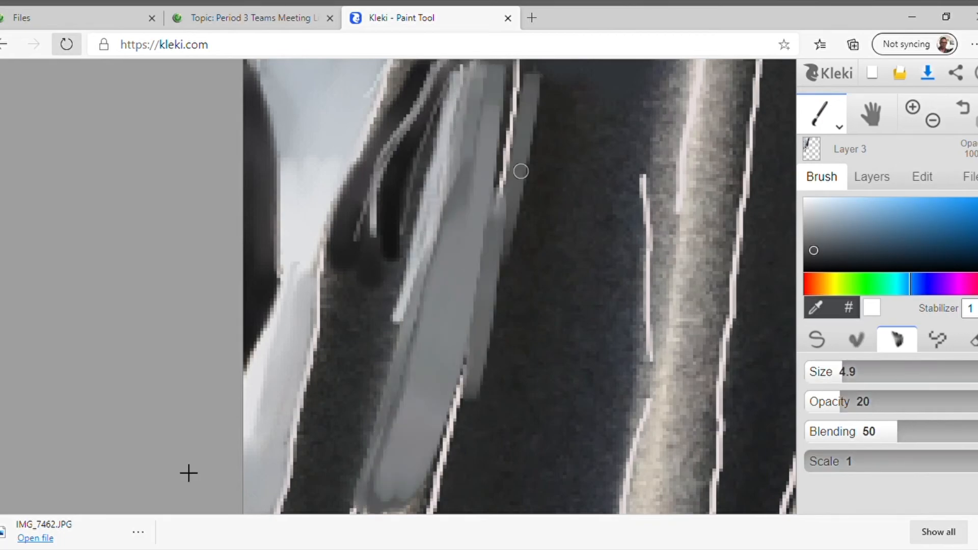
pyautogui.moveTo(520, 170); pyautogui.dragTo(472, 444)
pyautogui.moveTo(528, 239); pyautogui.dragTo(525, 490)
pyautogui.moveTo(571, 67); pyautogui.dragTo(515, 486)
pyautogui.moveTo(627, 125); pyautogui.dragTo(563, 438)
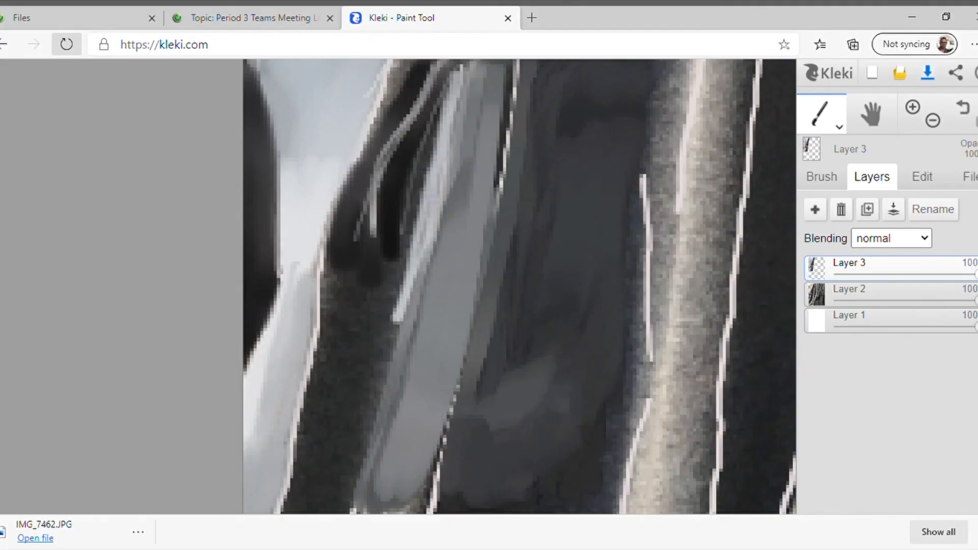
# Step: Fade the photo layer to an opacity of 0 to review the newly painted folds and shadow
pyautogui.scroll(-10, 520, 286)
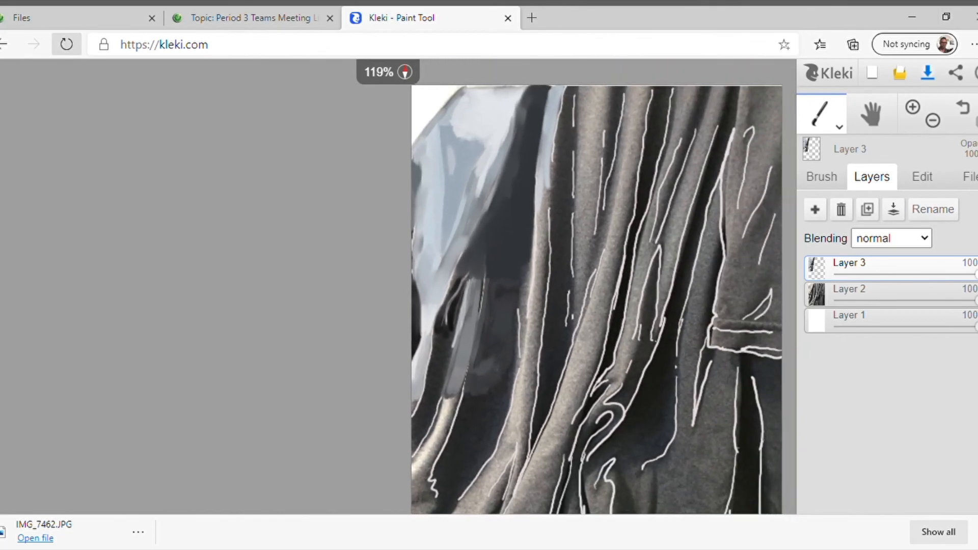
pyautogui.scroll(1, 553, 301)
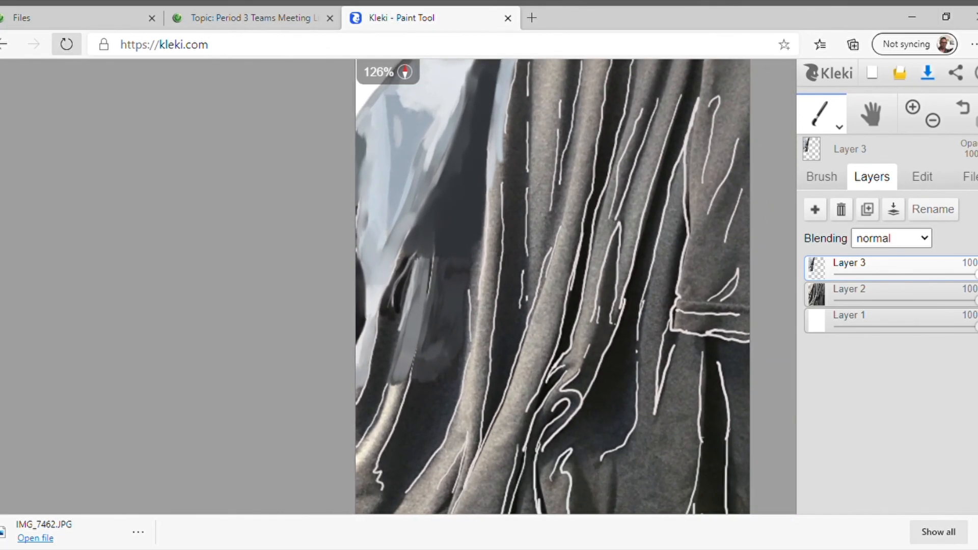
pyautogui.moveTo(975, 301); pyautogui.dragTo(839, 301)
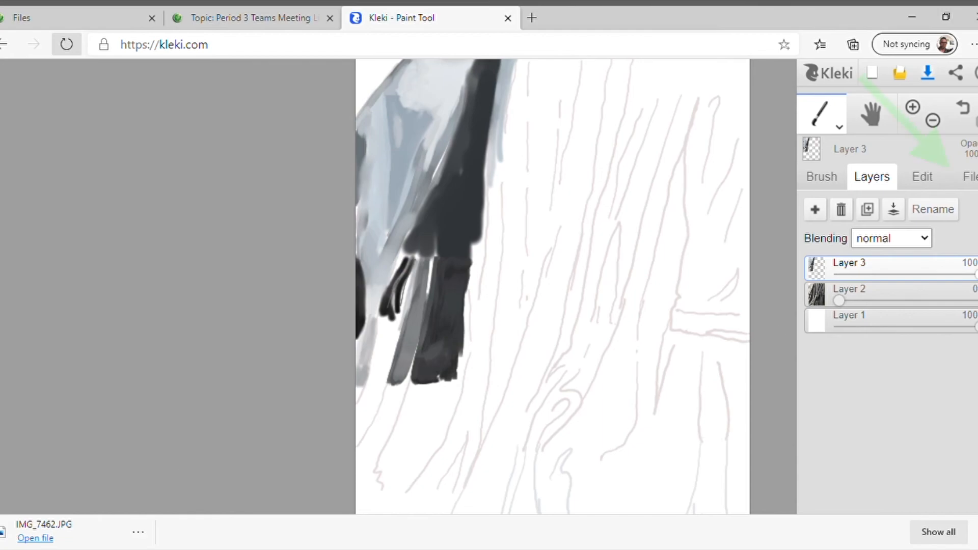
# Step: Store the current image in the browser storage and dismiss the confirmation
pyautogui.click(969, 177)
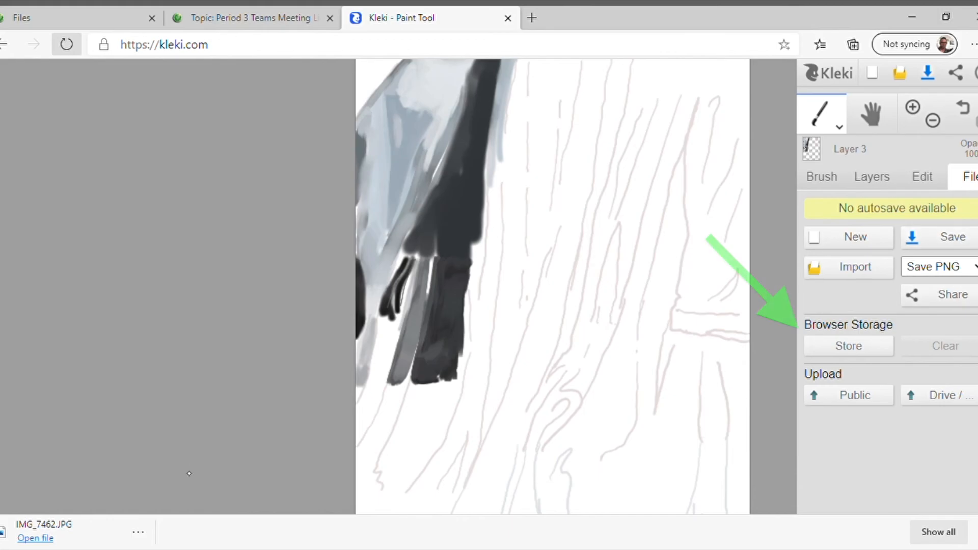
pyautogui.click(849, 346)
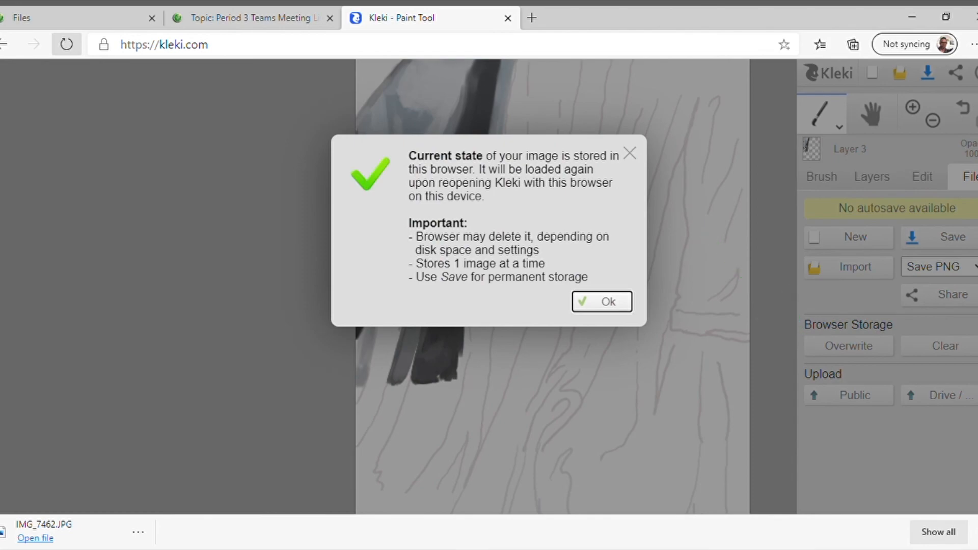
pyautogui.press('Return')
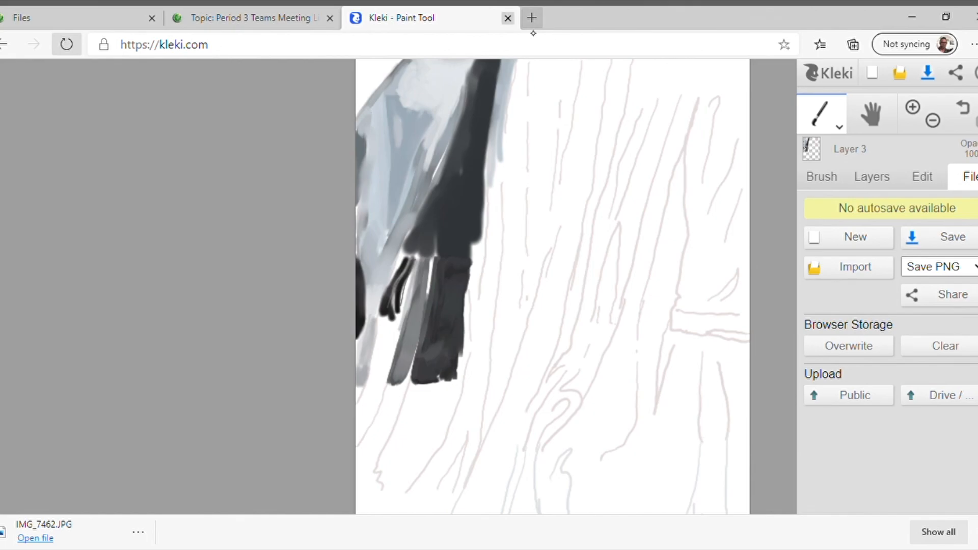
# Step: Close the painting's tab and reopen kleki.com in a new browser tab
pyautogui.click(508, 19)
pyautogui.click(354, 18)
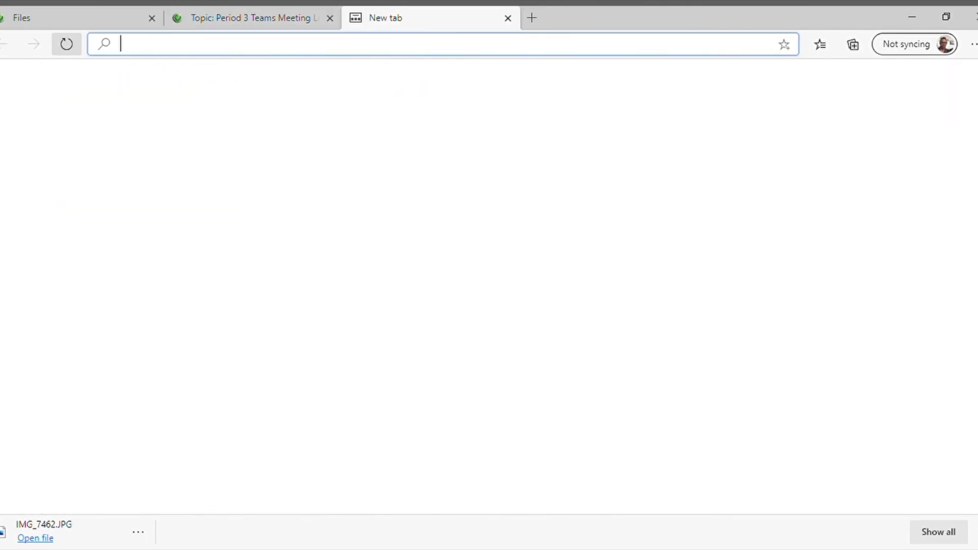
pyautogui.write('kl')
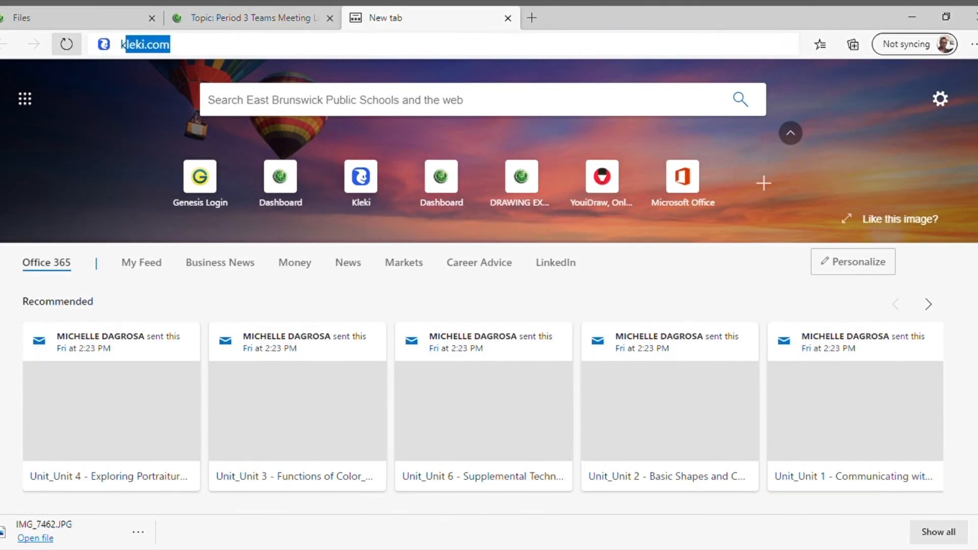
pyautogui.write('eki.com')
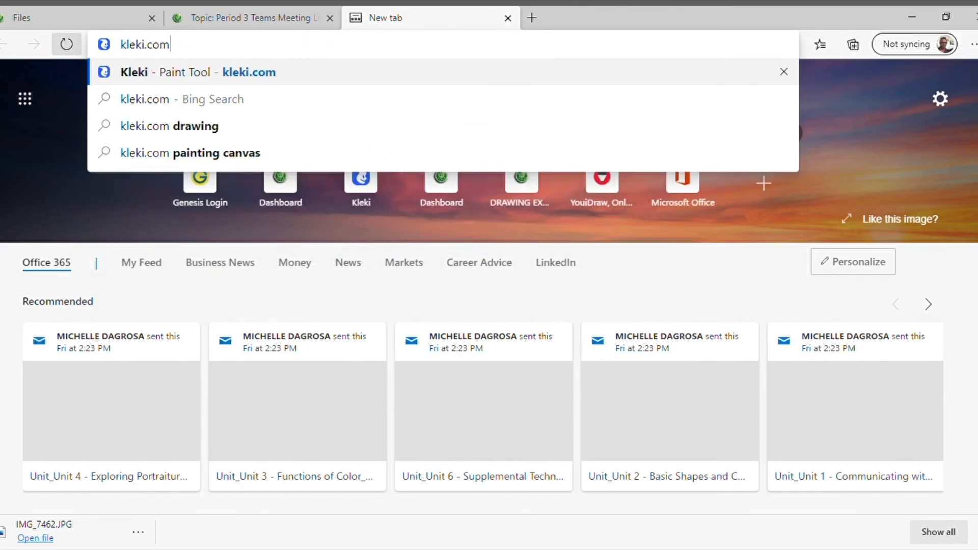
pyautogui.press('Return')
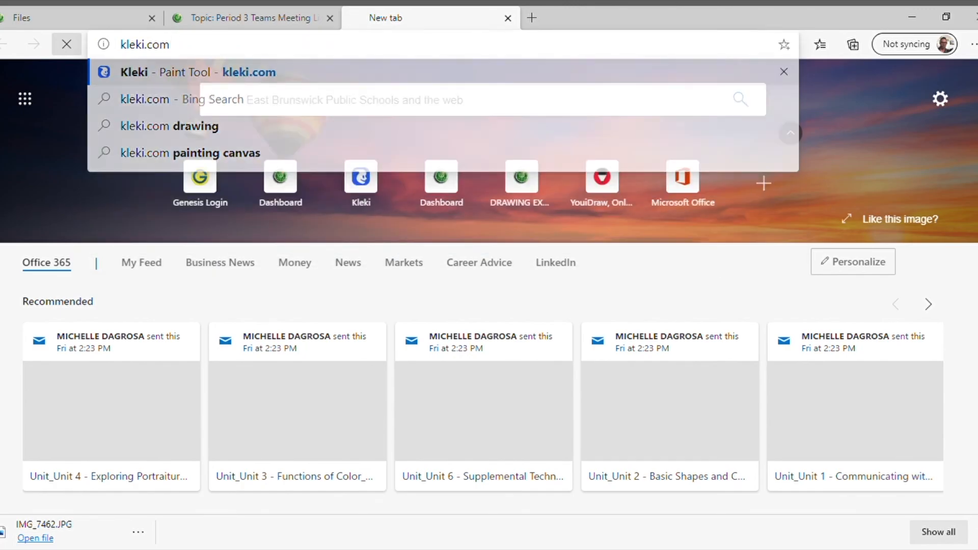